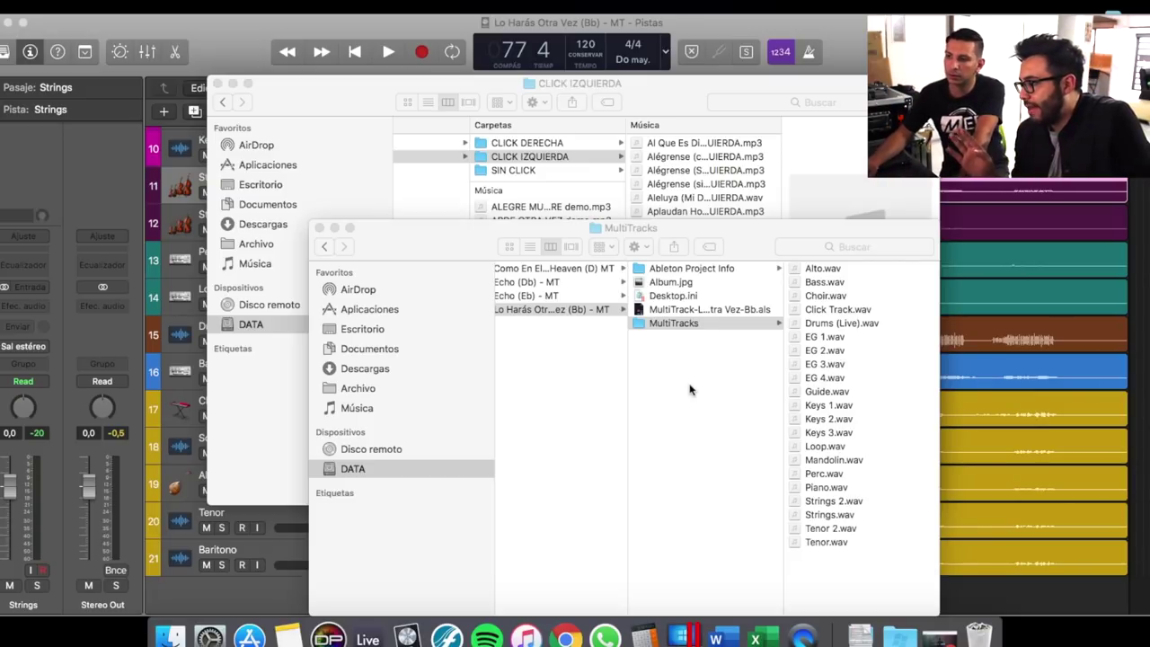
Step: Preview the MultiTrack Ableton .als file in the Lo Harás Otra Vez (Bb) - MT folder
left_click(746, 239)
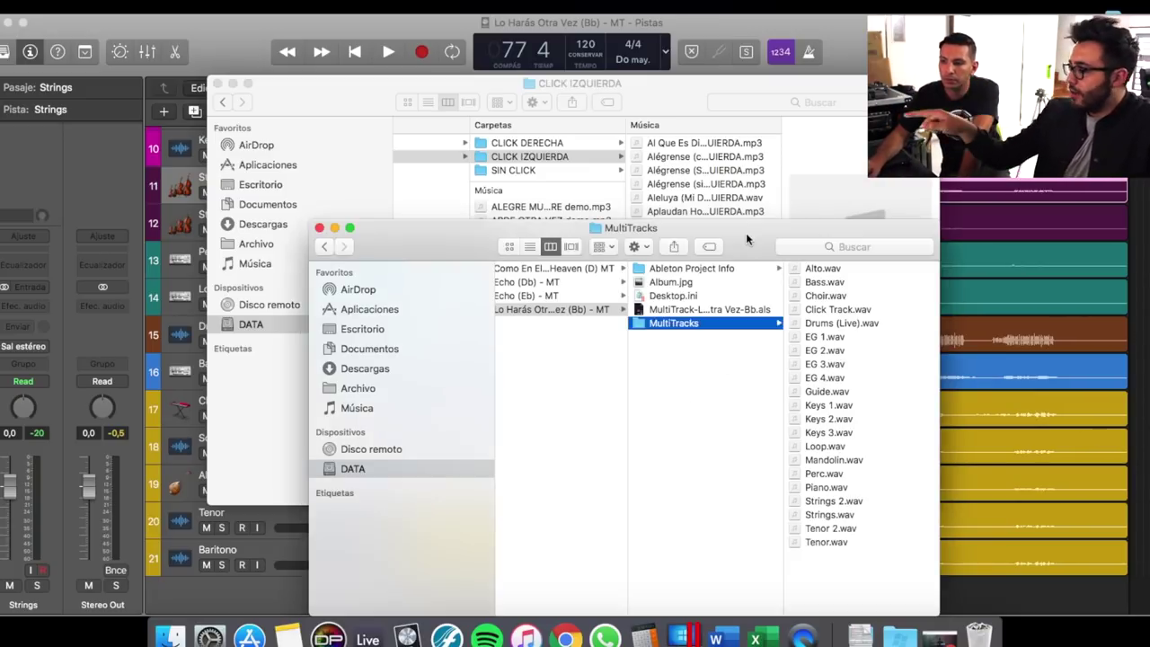
scroll(728, 389, "left", 3)
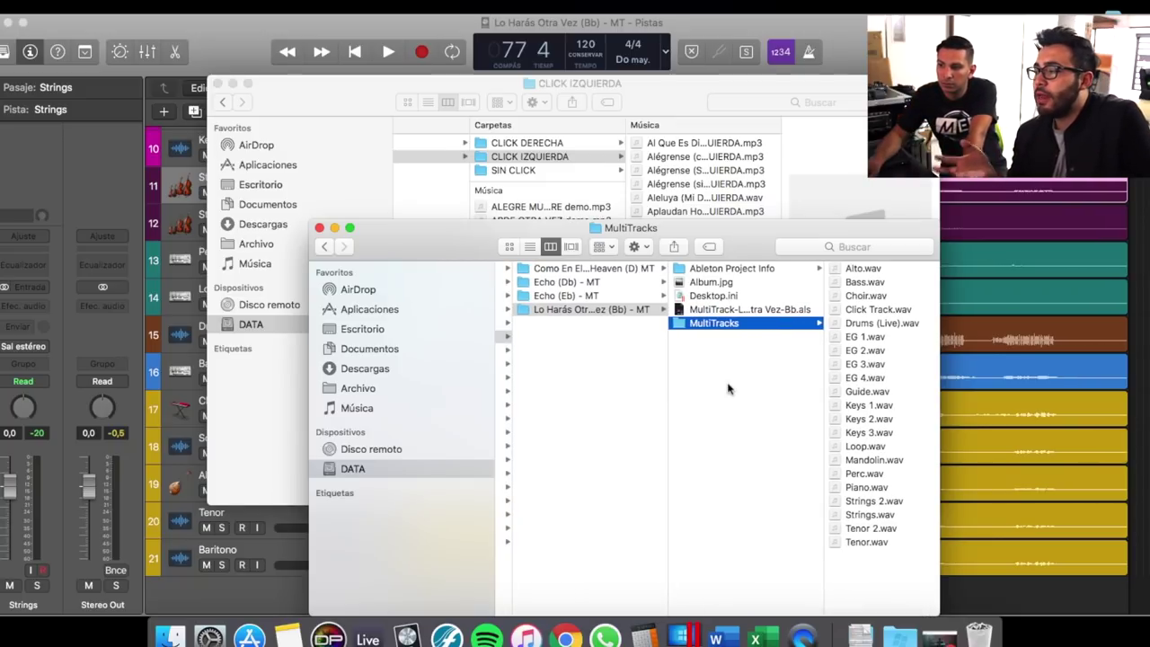
left_click(723, 309)
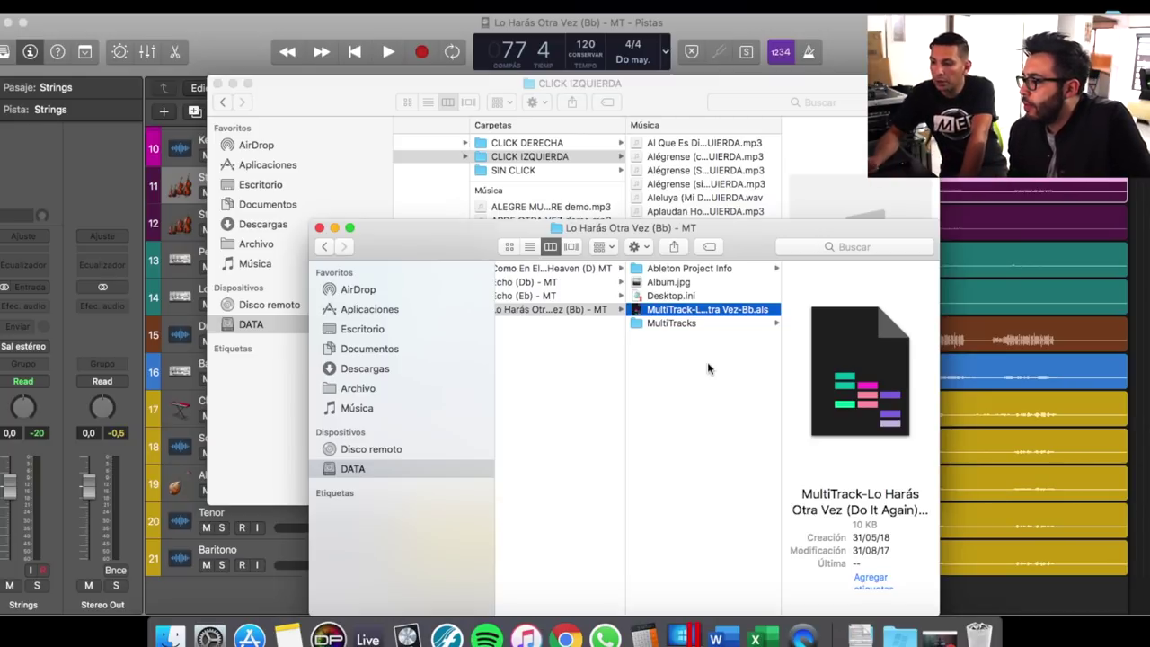
scroll(665, 347, "left", 3)
scroll(665, 347, "right", 3)
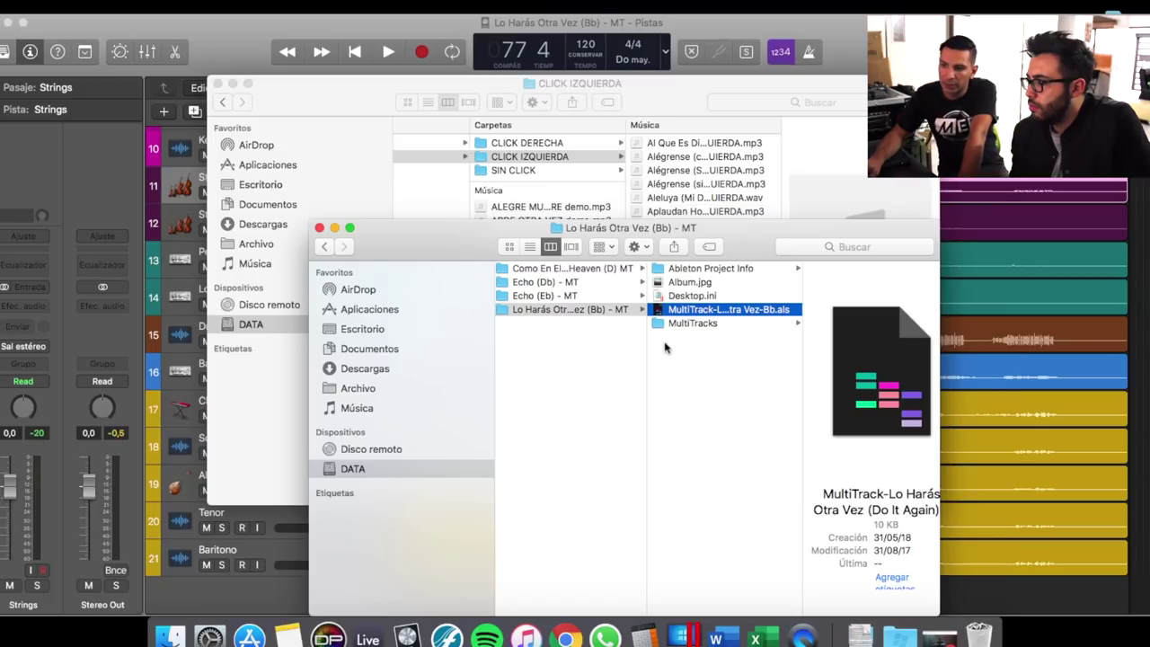
Step: Look through the song folder's items from Ableton Project Info down to MultiTracks, and enter the MultiTracks folder at Alto.wav
left_click(732, 269)
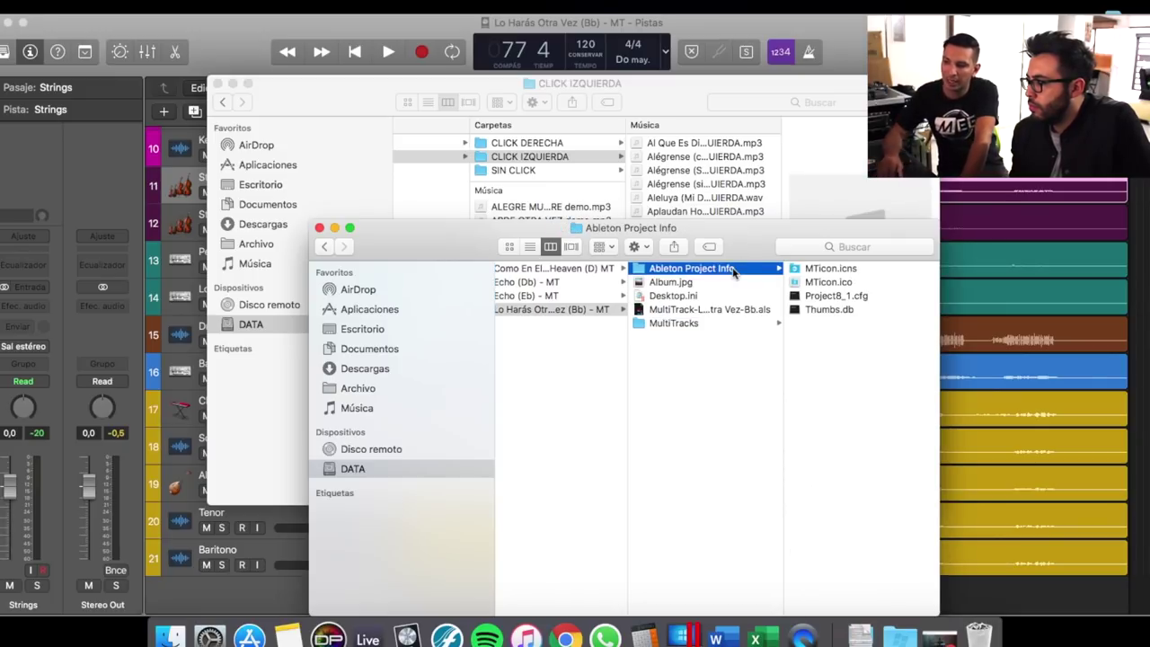
key("Down")
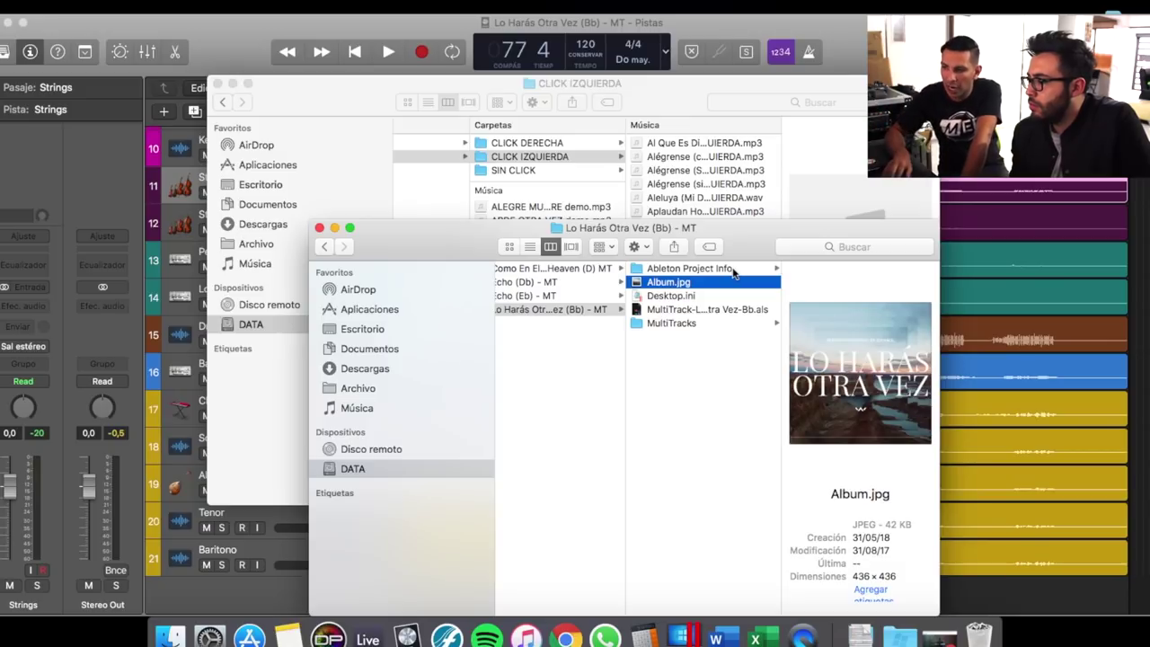
key("Down")
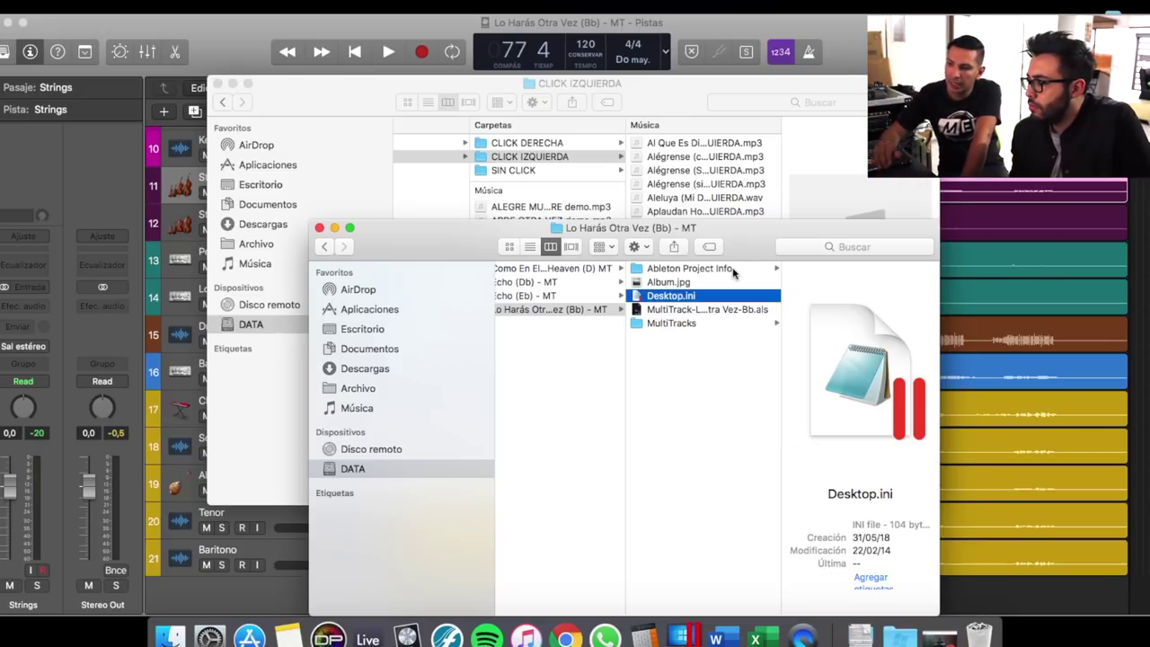
key("Down")
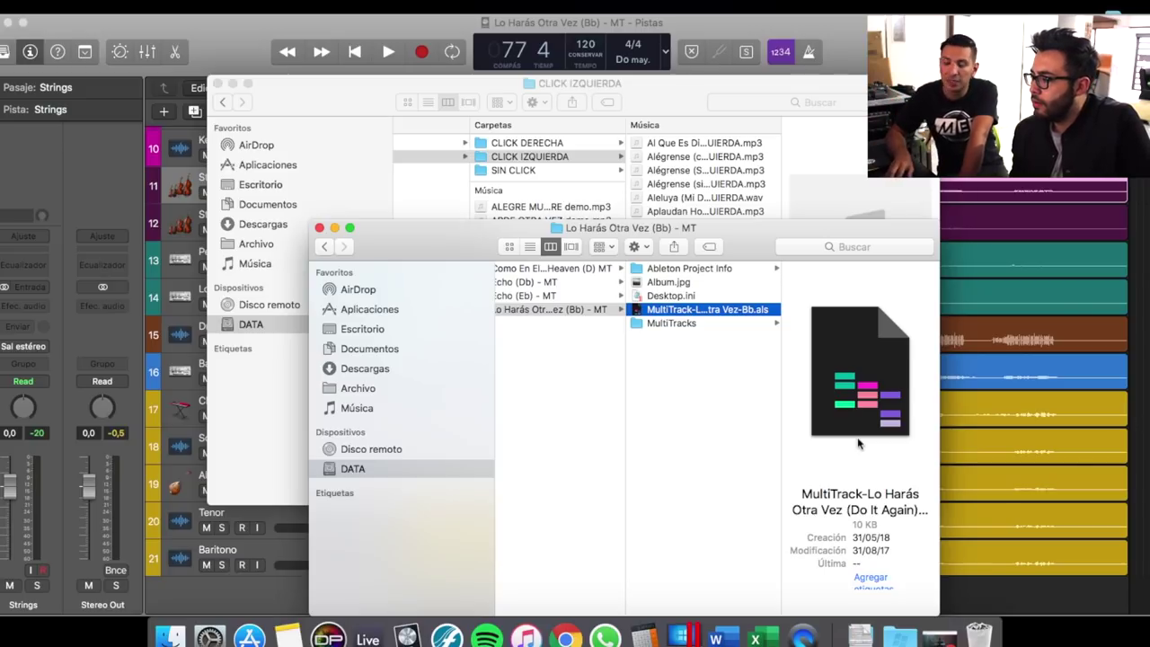
key("Down")
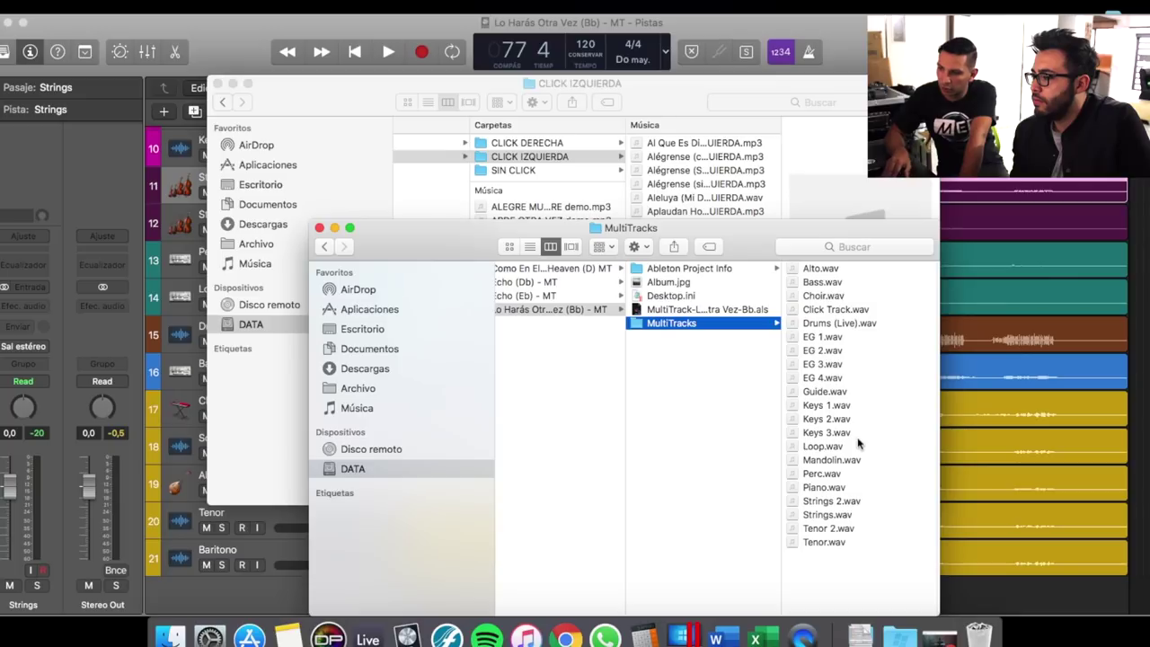
key("Right")
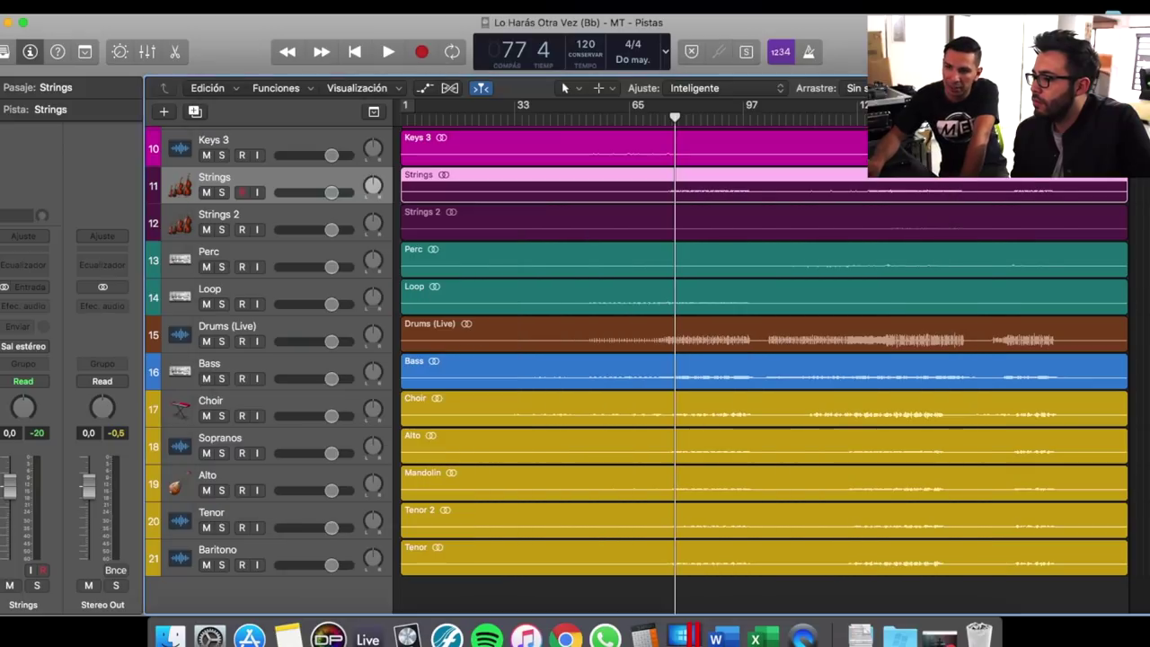
Step: Review the song's full track list in Logic Pro, from Click Track and Guide down to the voice tracks
scroll(827, 320, "up", 9)
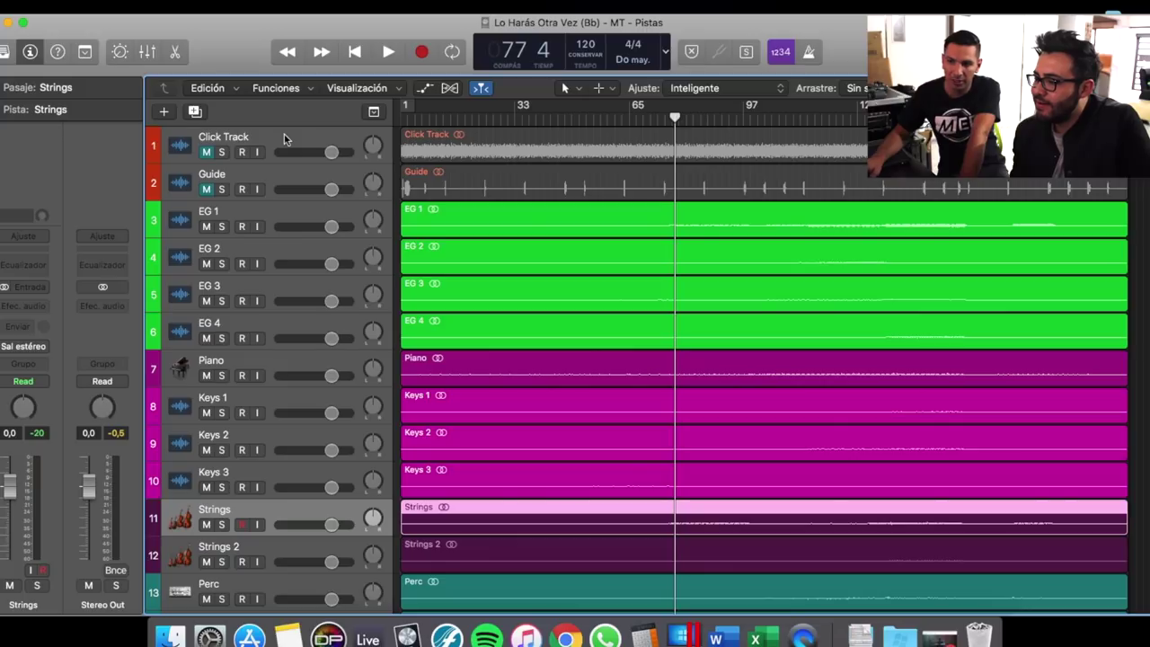
scroll(283, 137, "down", 2)
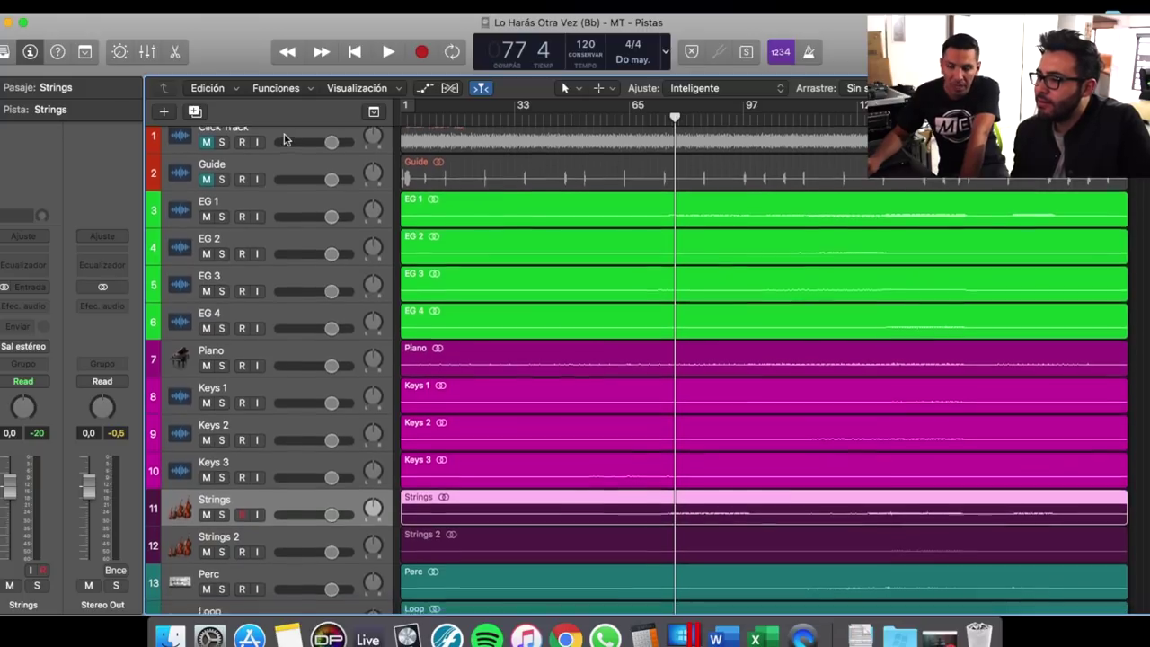
scroll(286, 152, "down", 5)
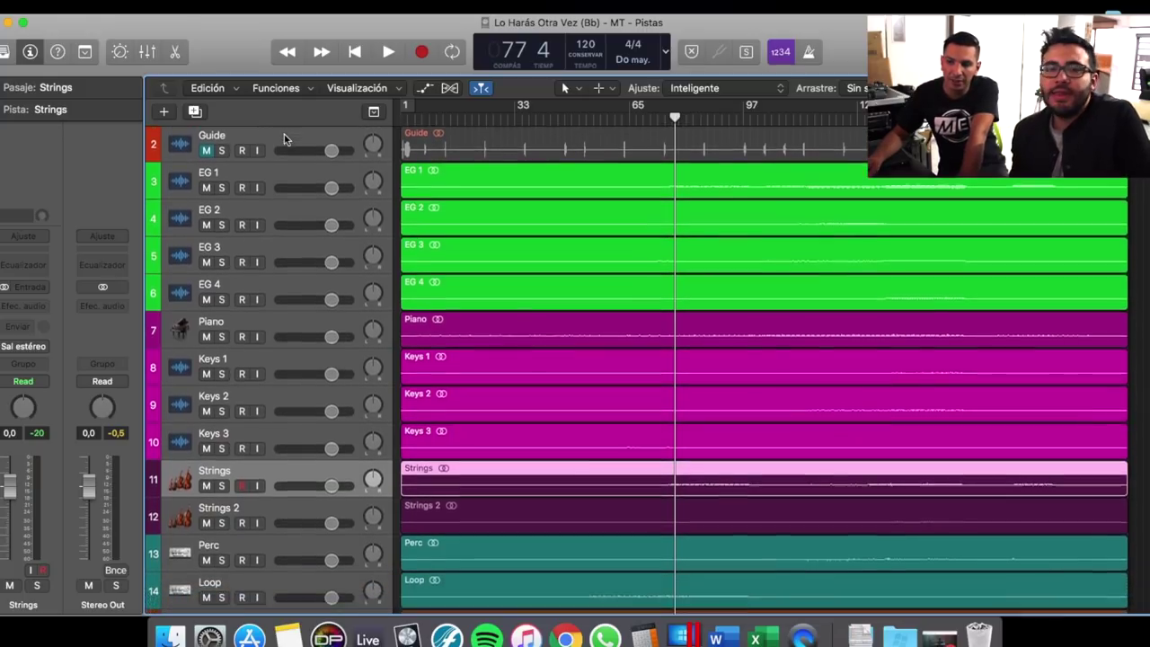
scroll(323, 408, "down", 1)
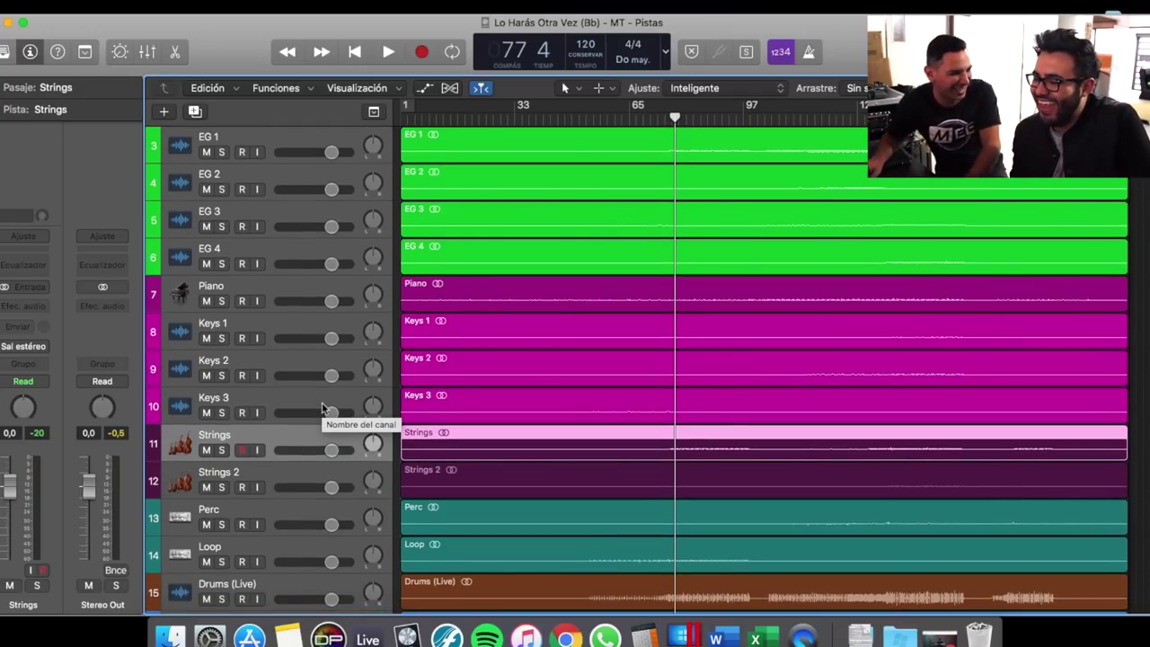
scroll(323, 409, "down", 1)
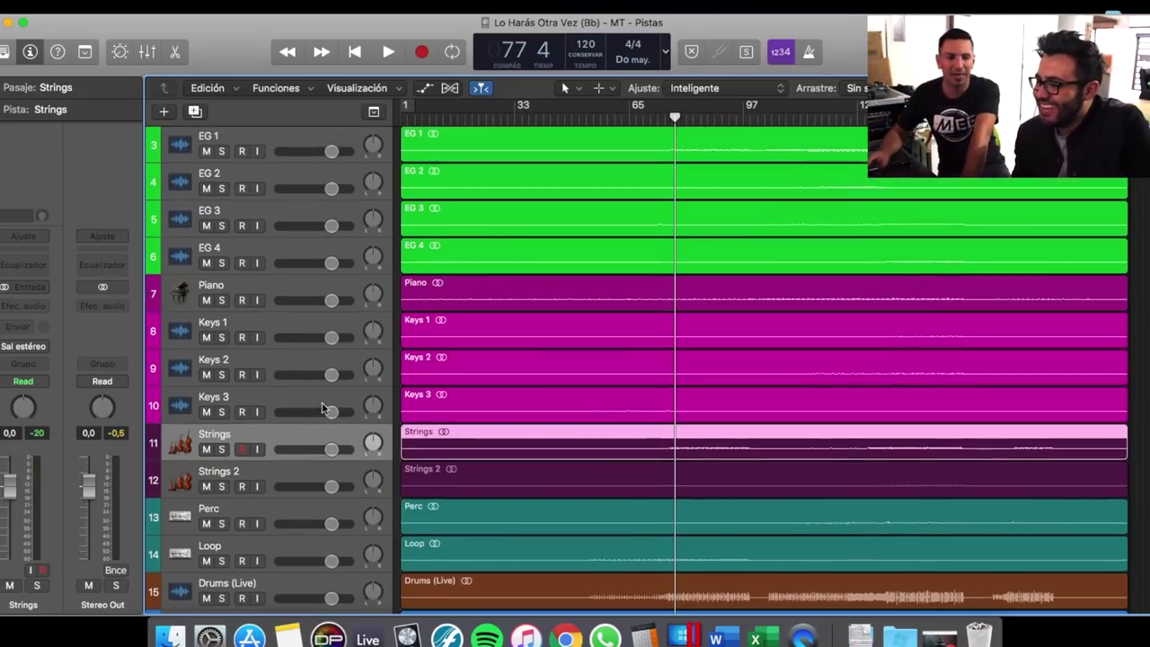
scroll(323, 408, "down", 3)
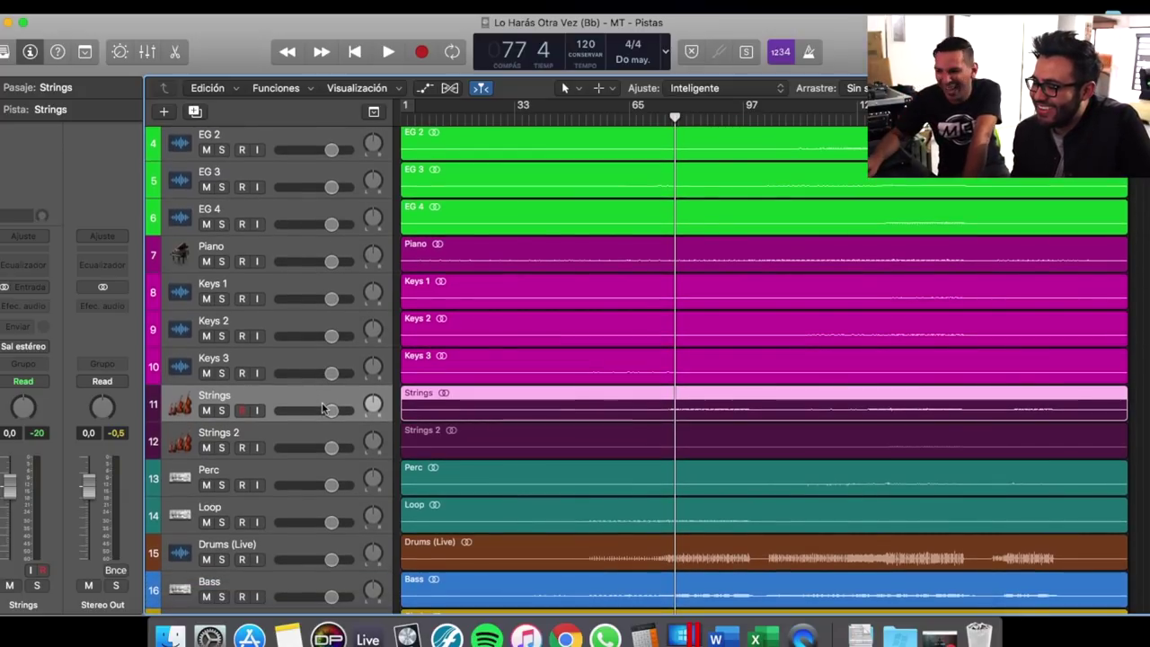
scroll(323, 409, "down", 1)
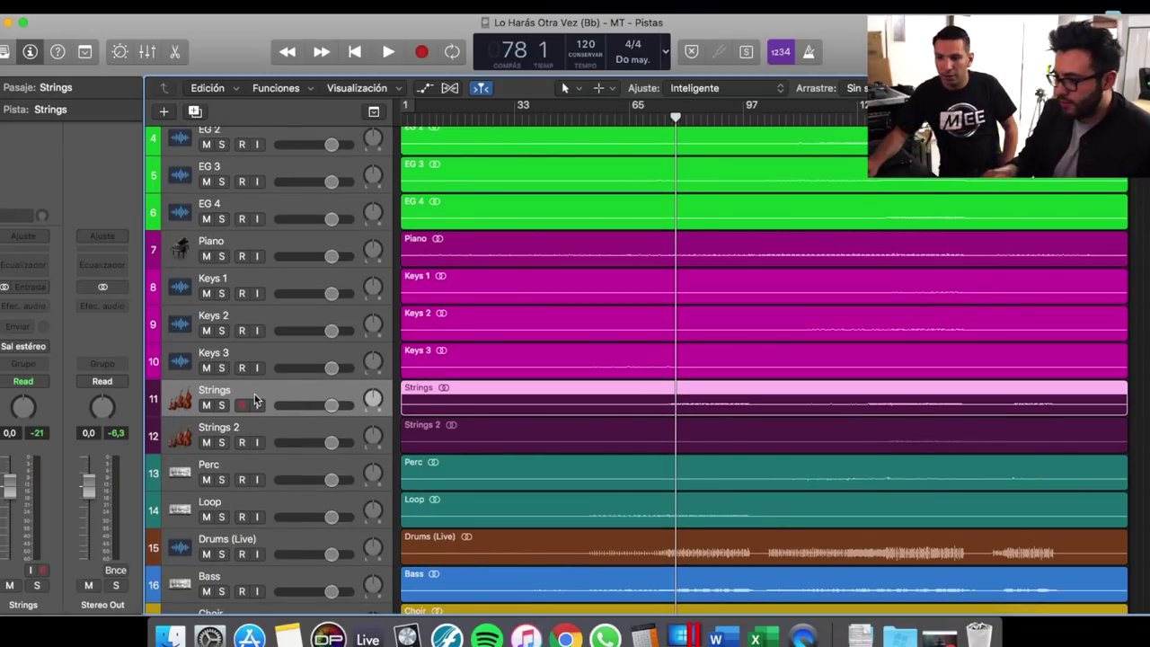
scroll(258, 314, "down", 2)
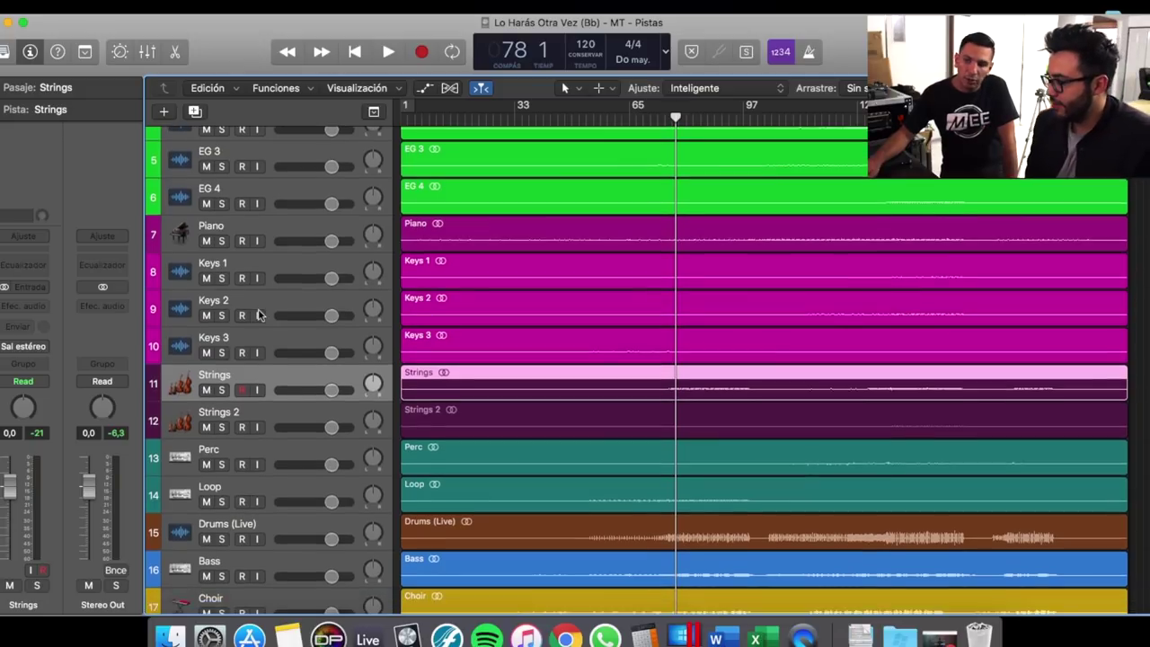
scroll(258, 314, "down", 10)
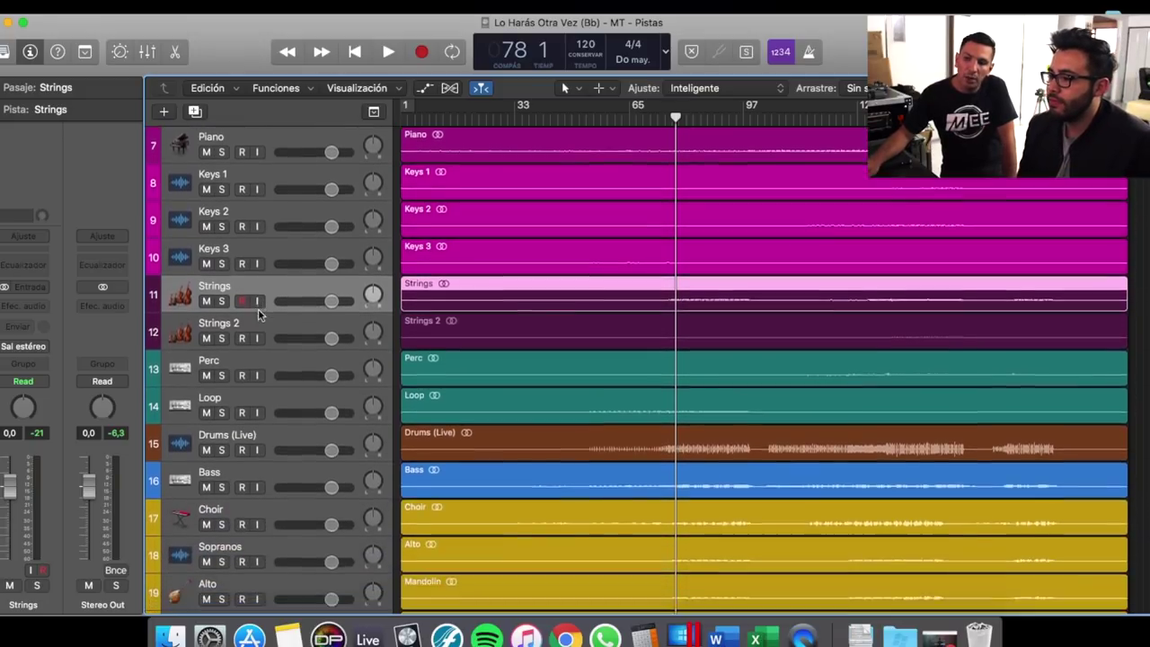
scroll(258, 311, "down", 6)
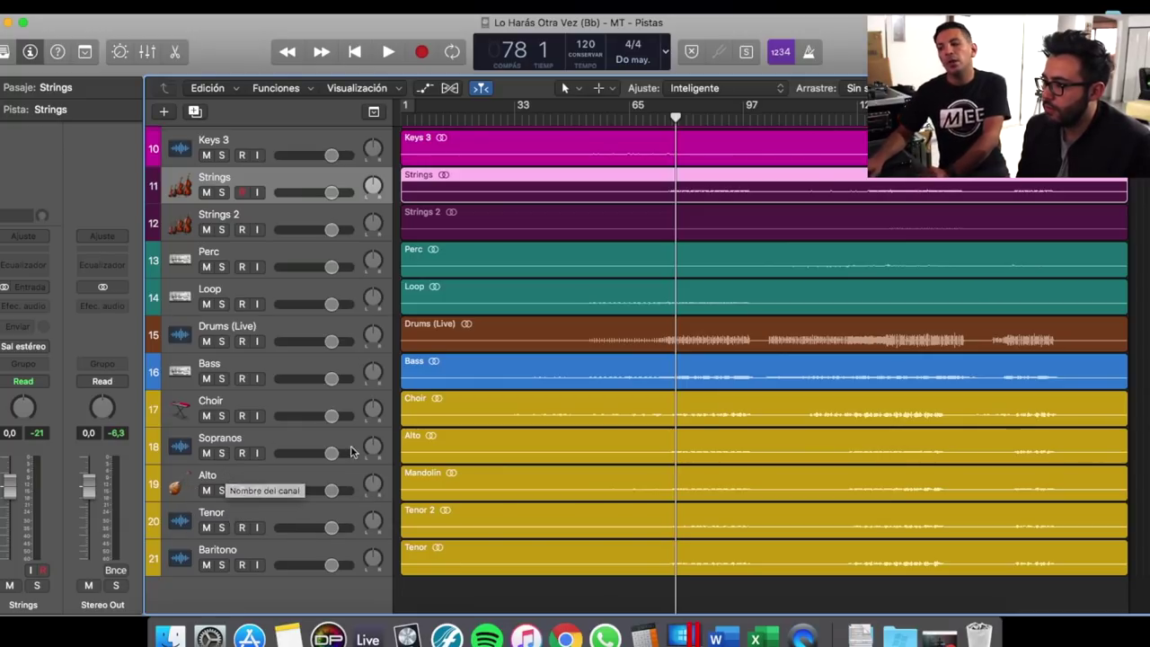
scroll(296, 472, "up", 10)
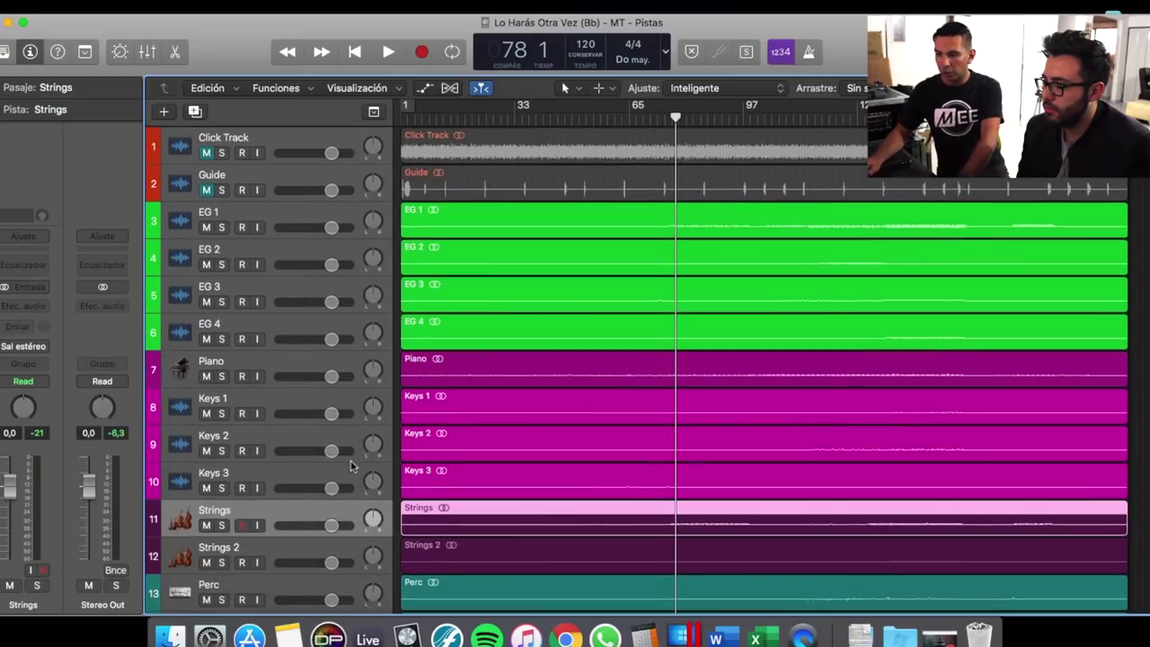
Step: Switch to Finder and select the WAV files from Alto.wav through EG 3.wav in the MultiTracks folder
key("super+Tab")
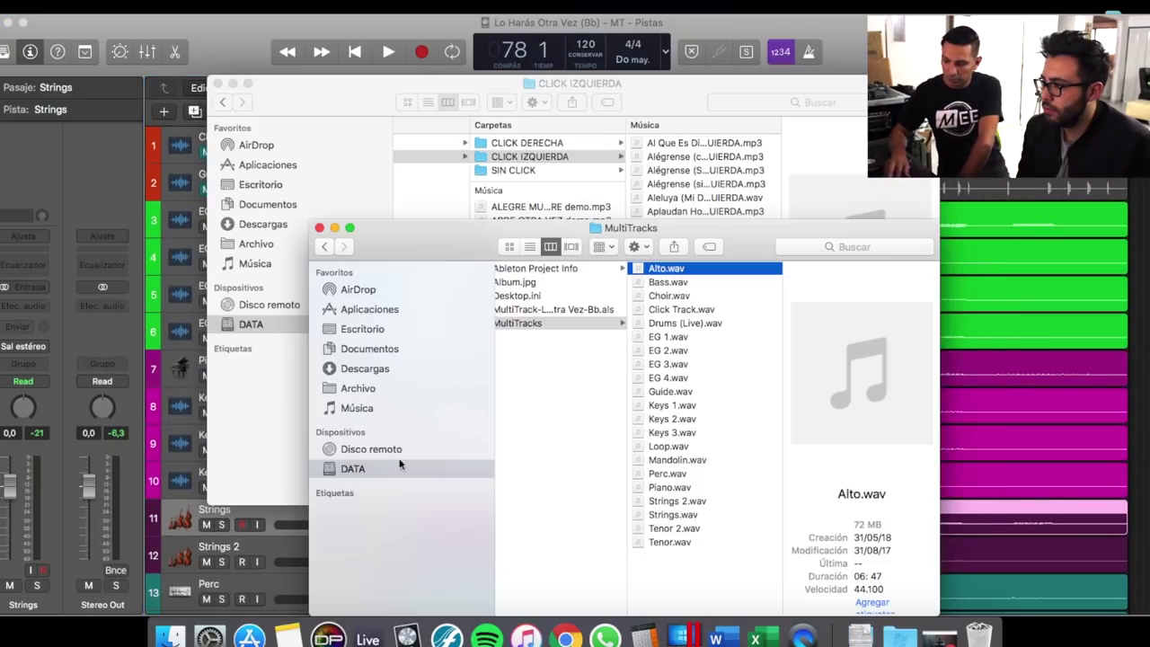
left_click(703, 284, "shift")
key("shift+Down")
key("shift+Down")
key("shift+Down")
key("shift+Down")
key("shift+Down")
key("shift+Down")
key("shift+Down")
key("shift+Down")
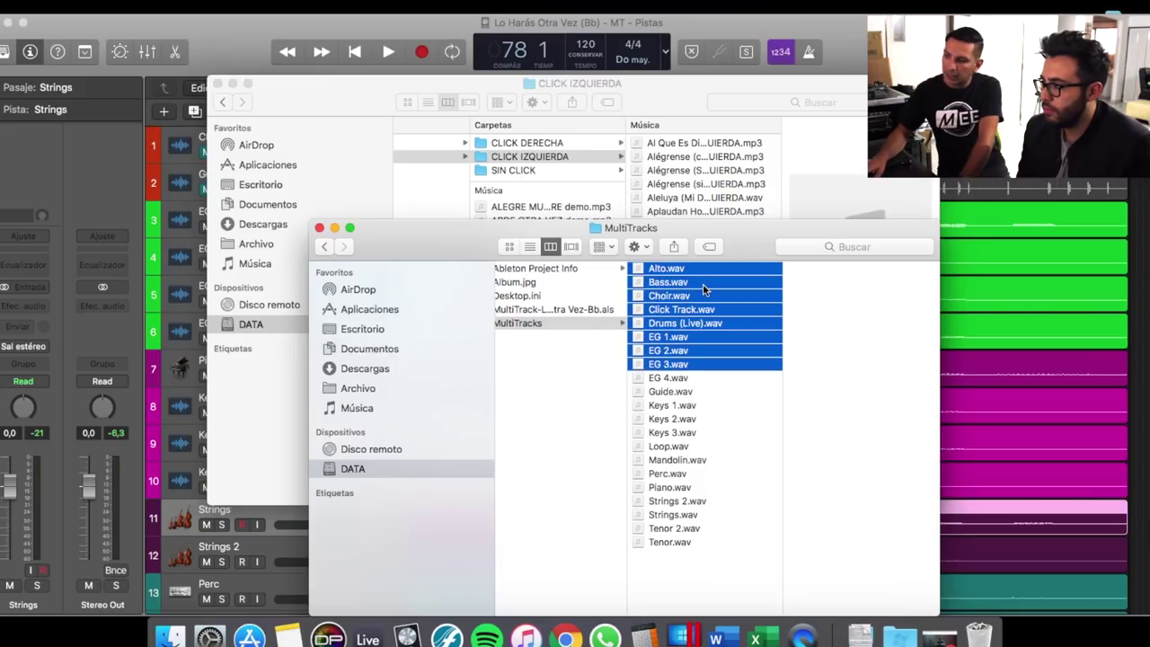
Step: Return to Logic Pro, select the EG 1 region and its track, and move the playhead to bar 1
left_click(974, 216)
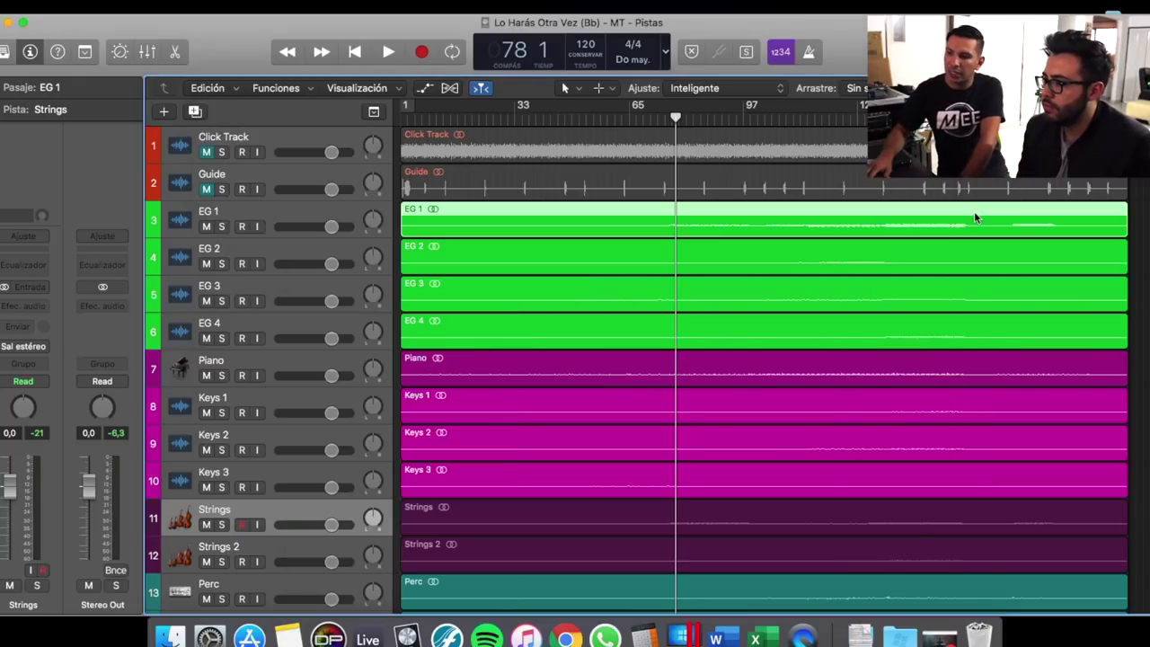
left_click(974, 216)
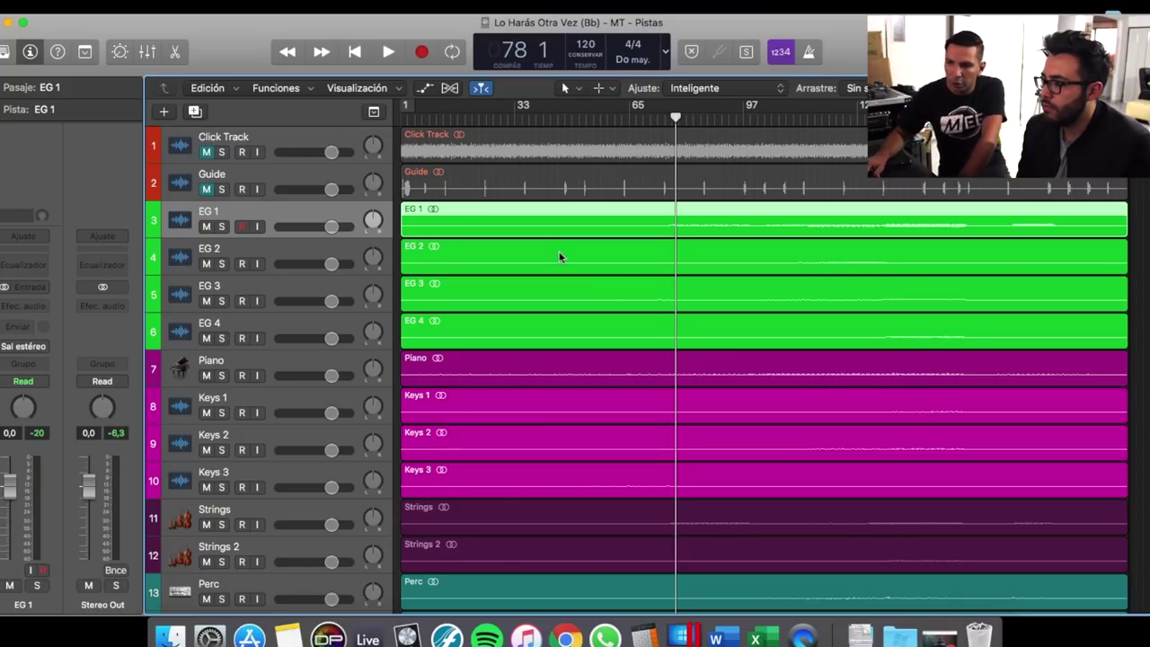
scroll(559, 257, "up", 2)
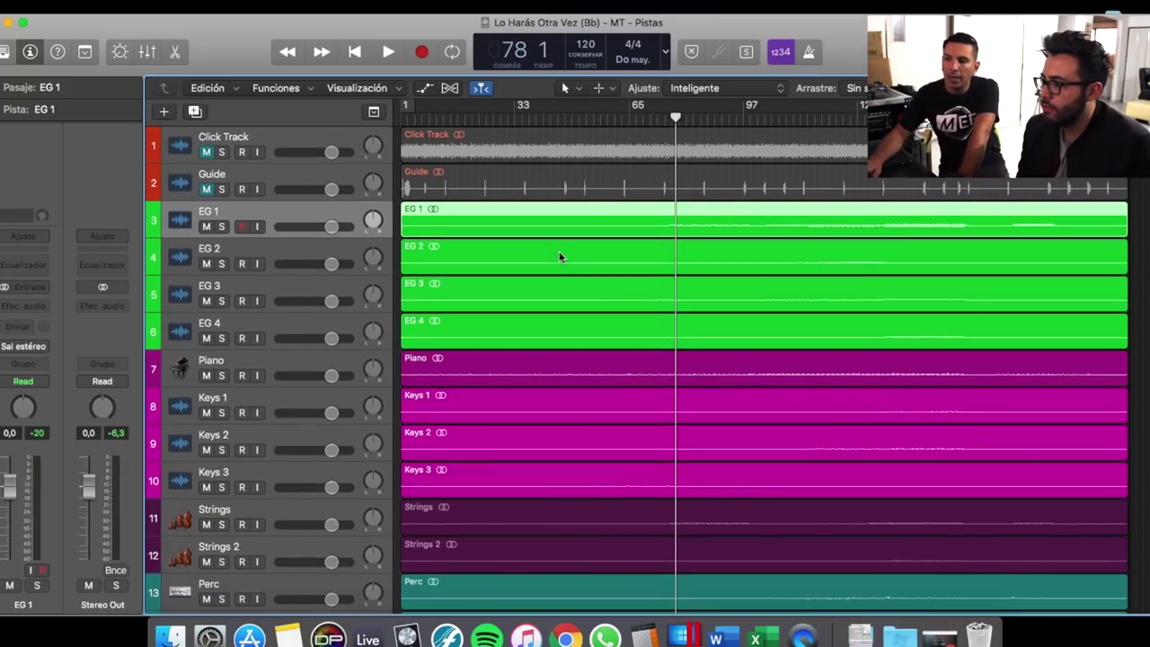
left_click(402, 120)
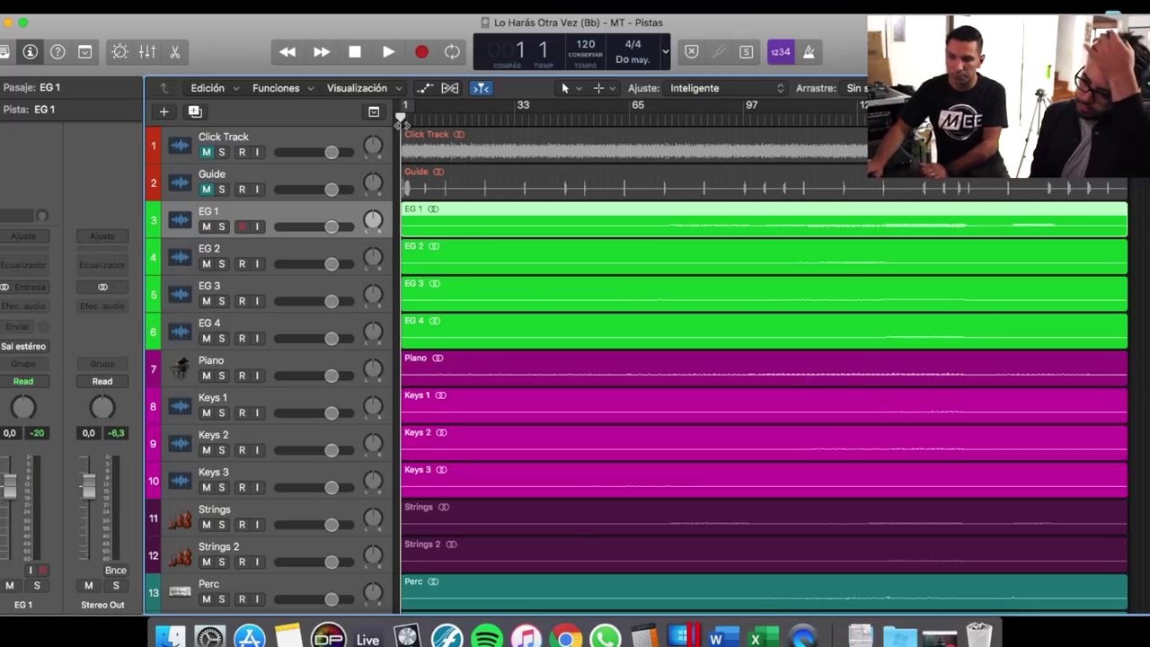
Step: Check the remaining tracks down to Baritono and open the project's mixer
scroll(629, 369, "down", 5)
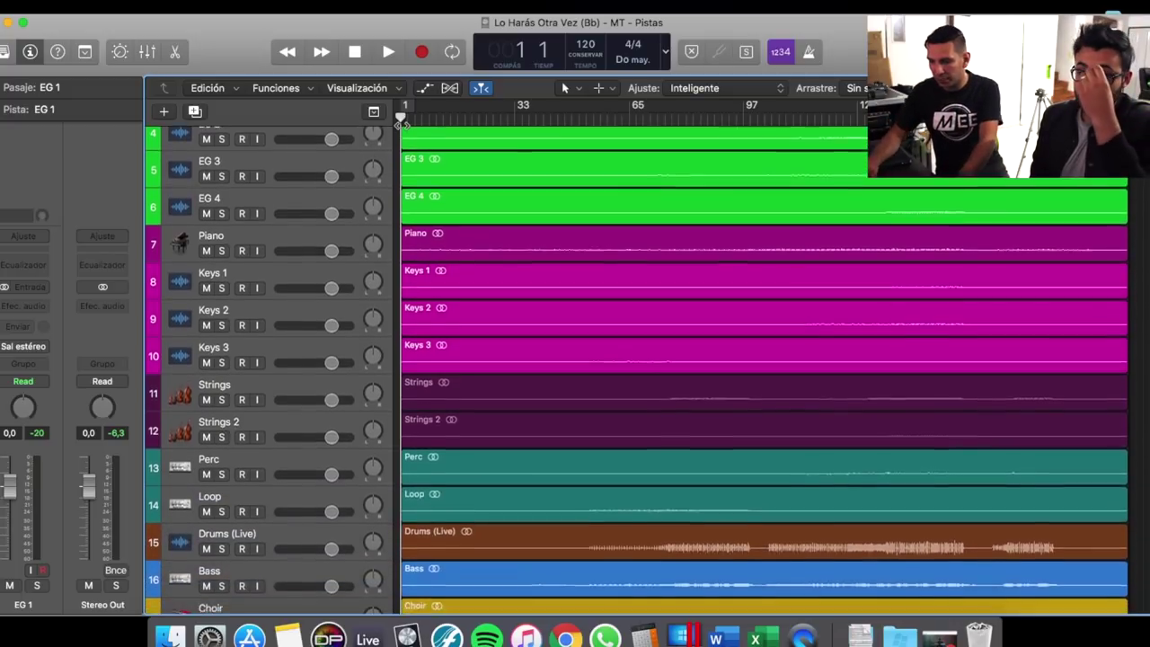
scroll(629, 369, "down", 4)
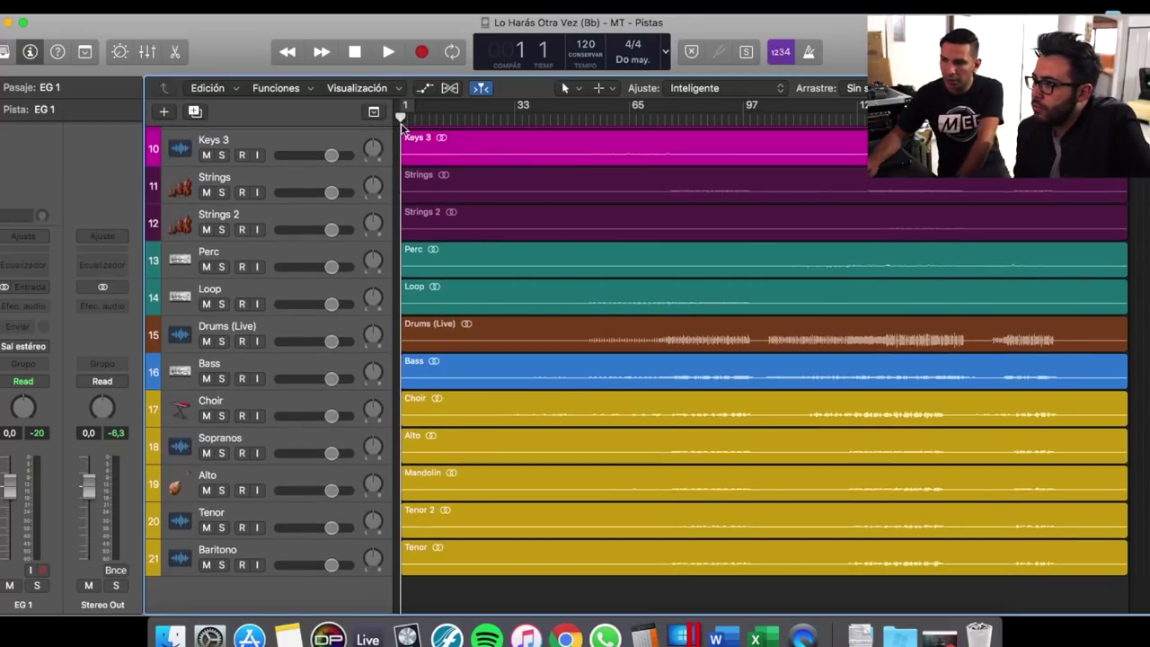
key("x")
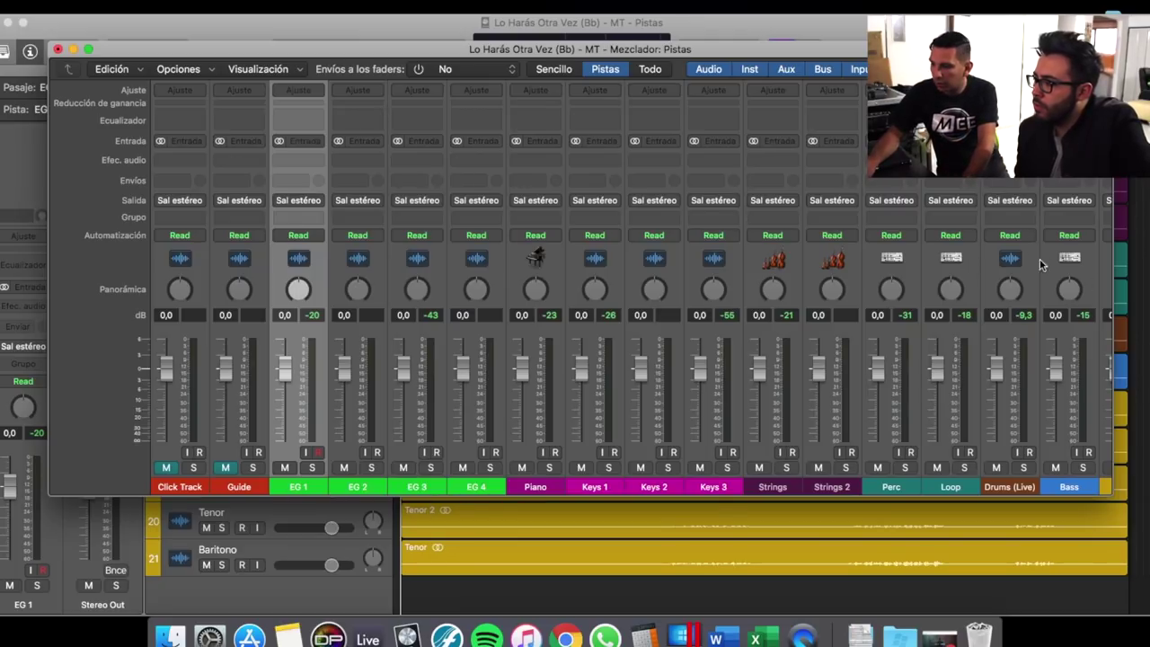
Step: Pan all the selected instrument and voice channels fully right to +63 in the mixer
scroll(1087, 328, "right", 3)
scroll(1087, 328, "right", 10)
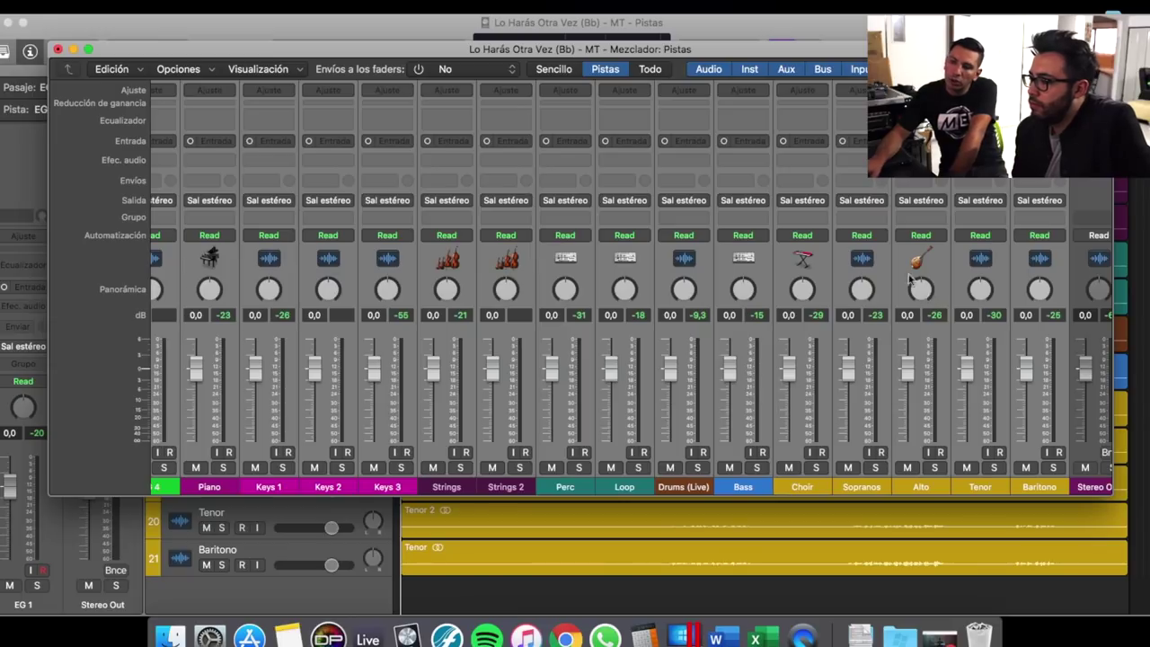
scroll(632, 210, "left", 2)
scroll(631, 210, "left", 10)
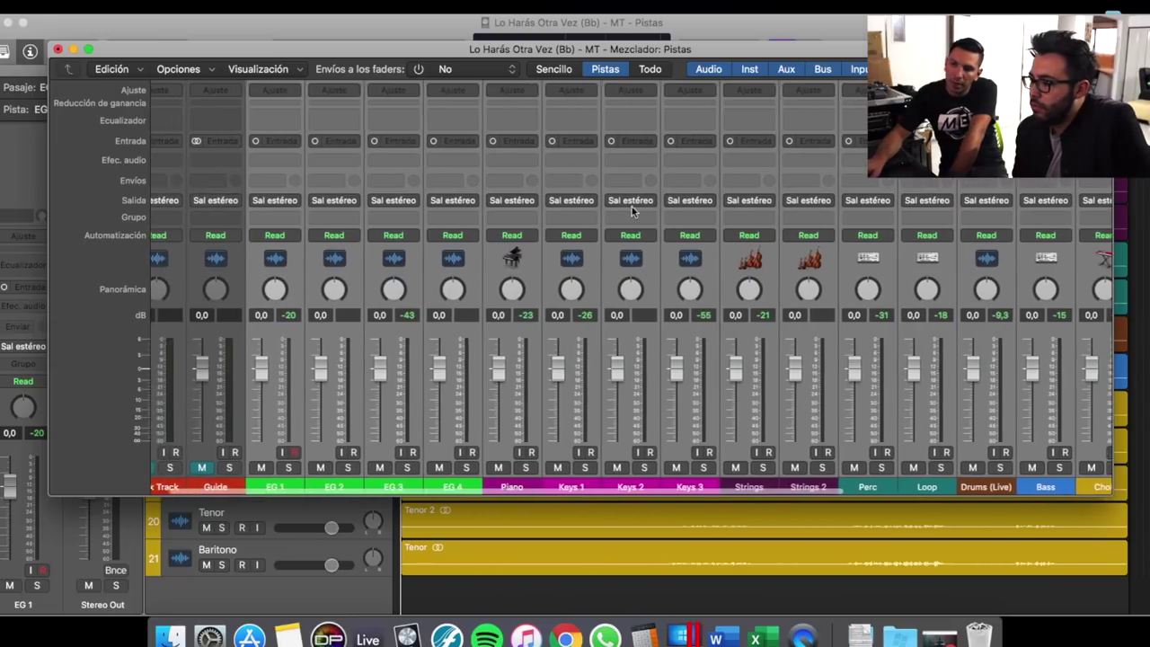
scroll(631, 210, "right", 12)
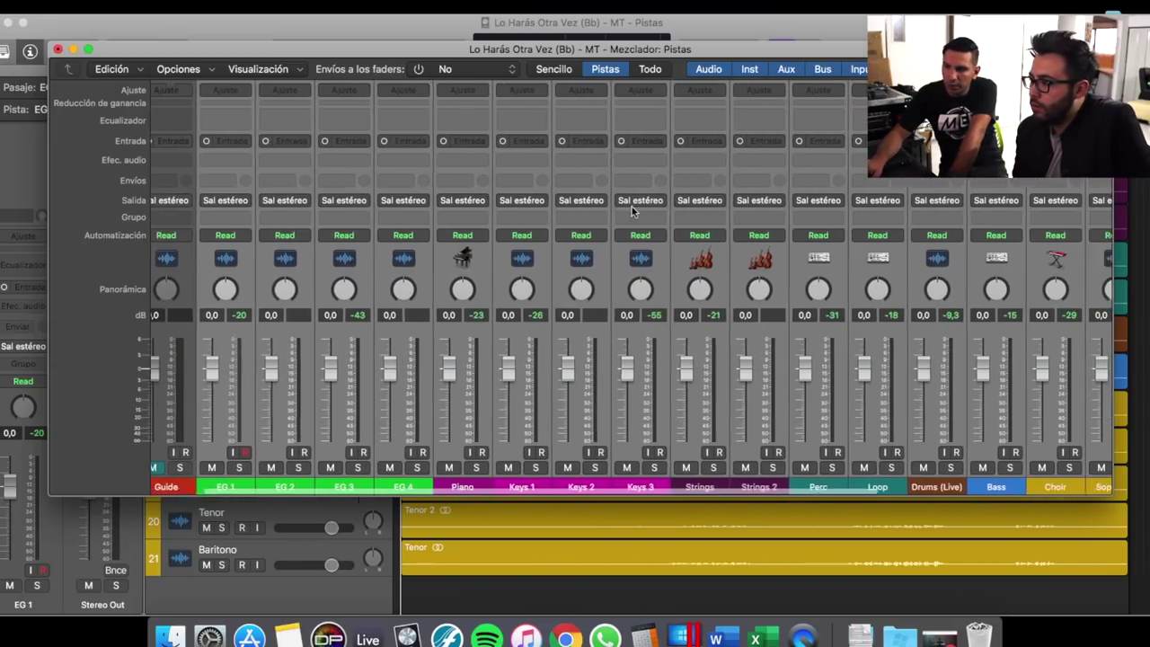
scroll(628, 204, "right", 2)
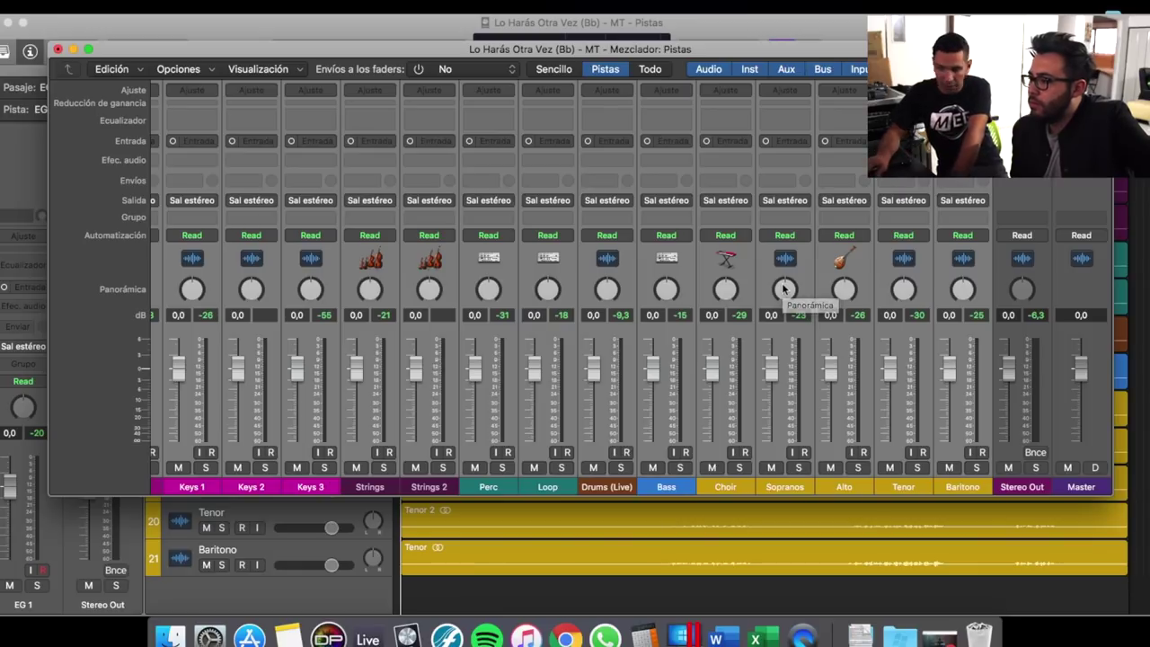
left_click_drag(784, 288, 784, 265)
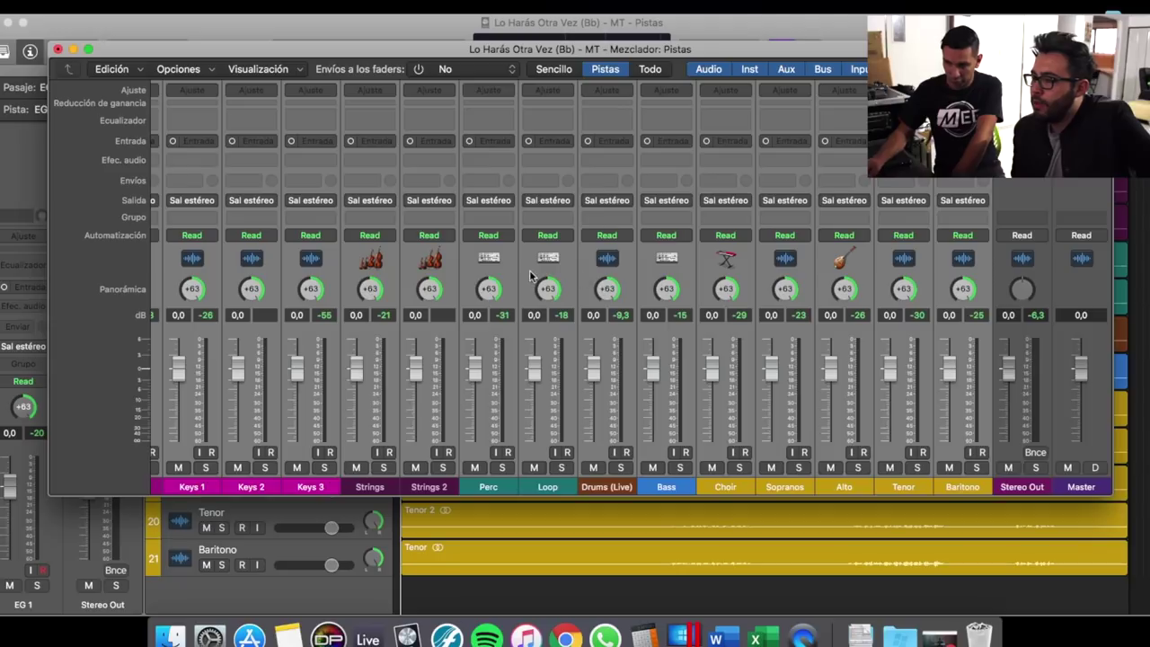
Step: Switch the Click Track and Guide channels to mono input and pan both fully left to -64
scroll(533, 279, "left", 10)
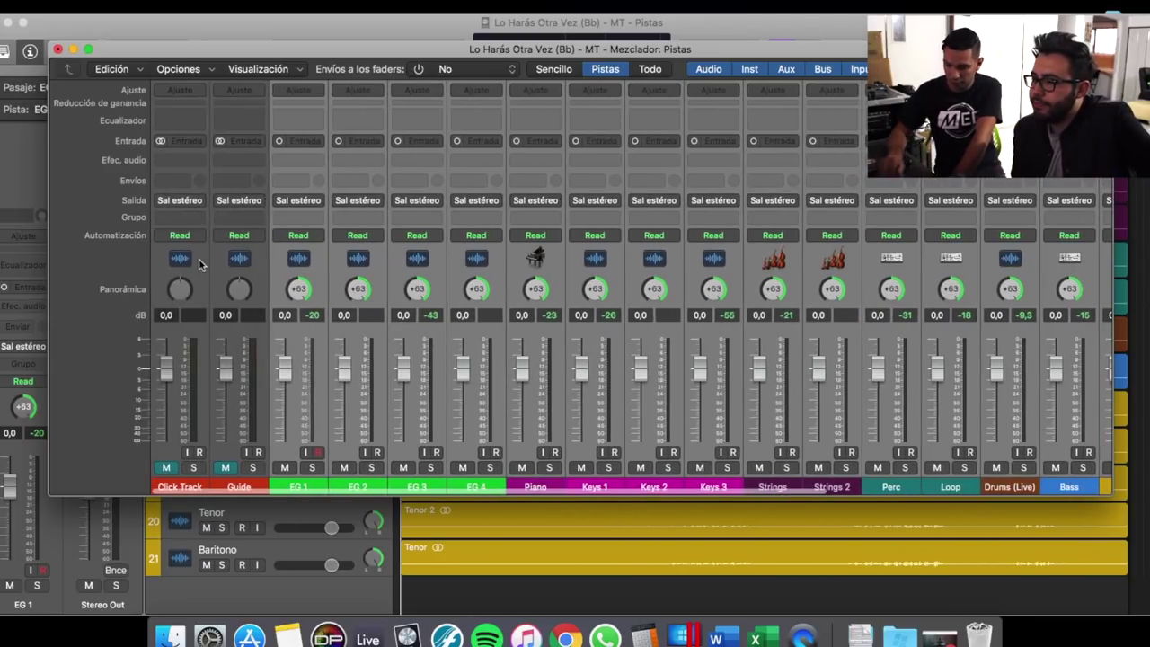
left_click(198, 259)
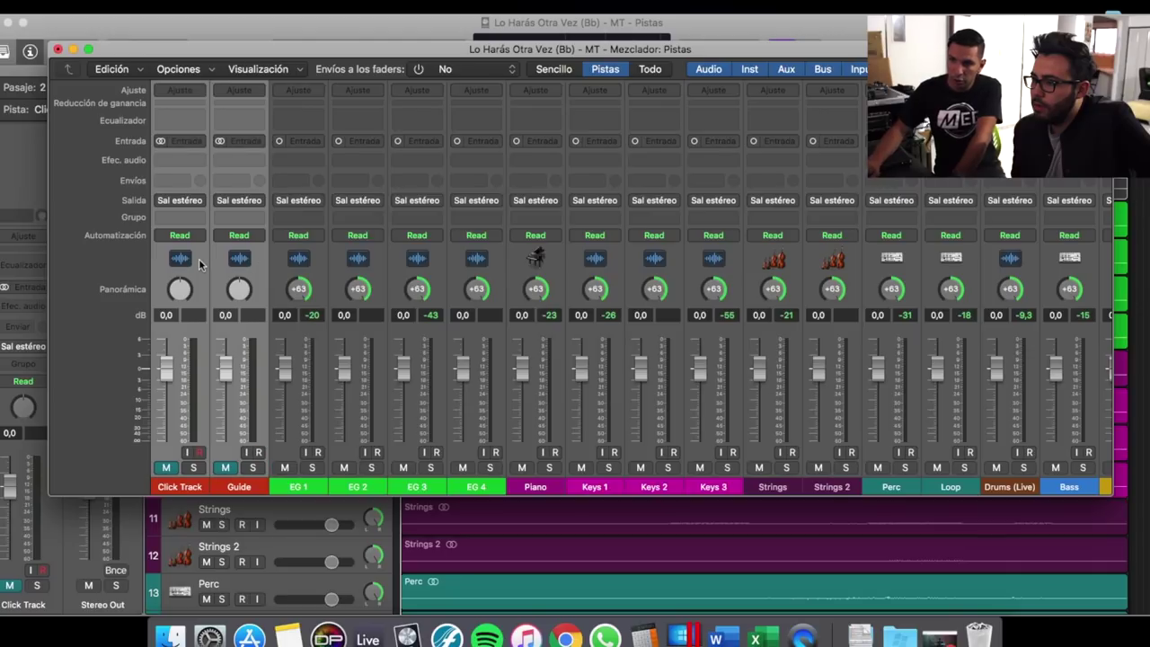
left_click(160, 142)
left_click(160, 142)
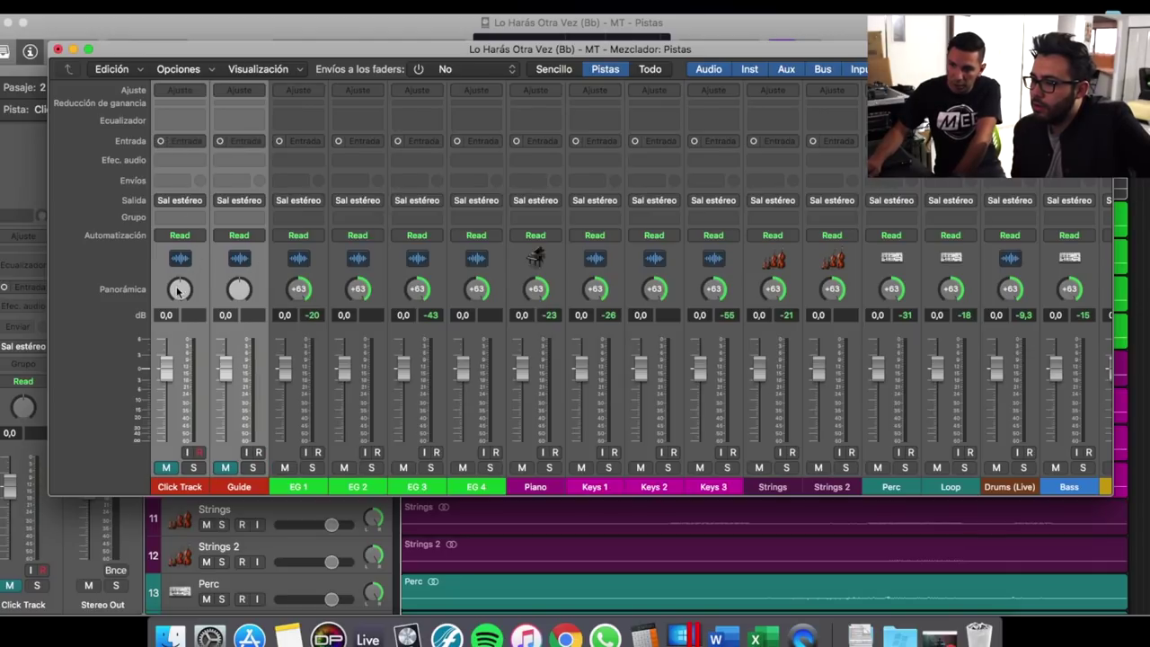
left_click_drag(178, 290, 178, 344)
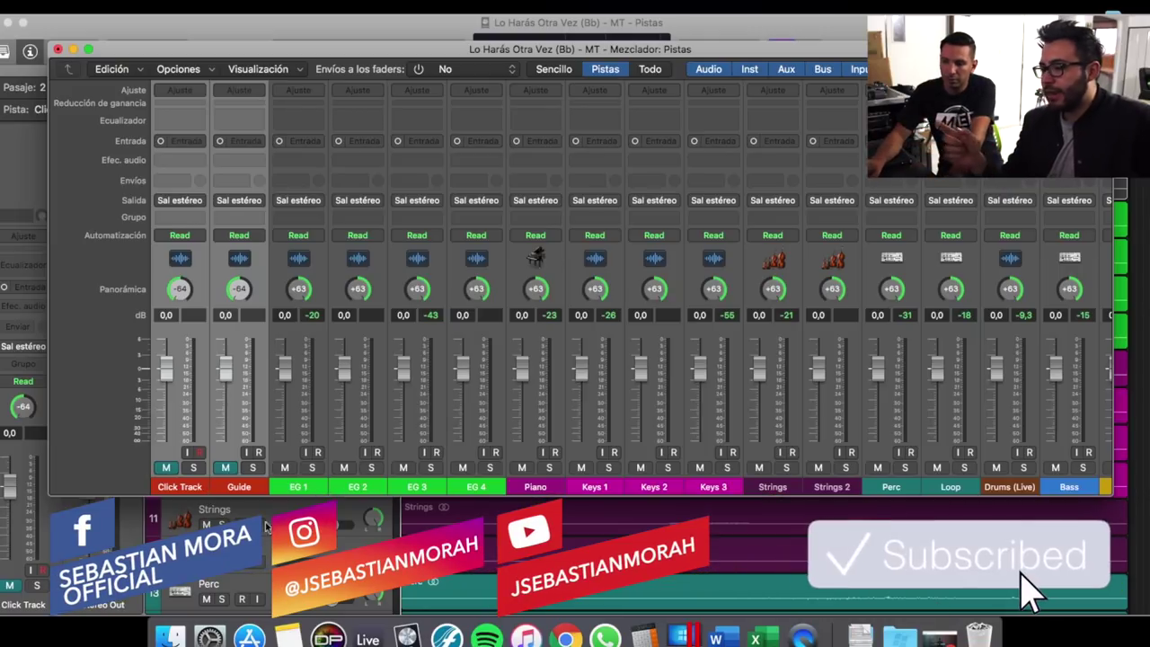
Step: Unmute the Click Track and Guide channels, and mute EG 1, EG 2 and Piano
left_click_drag(166, 468, 226, 469)
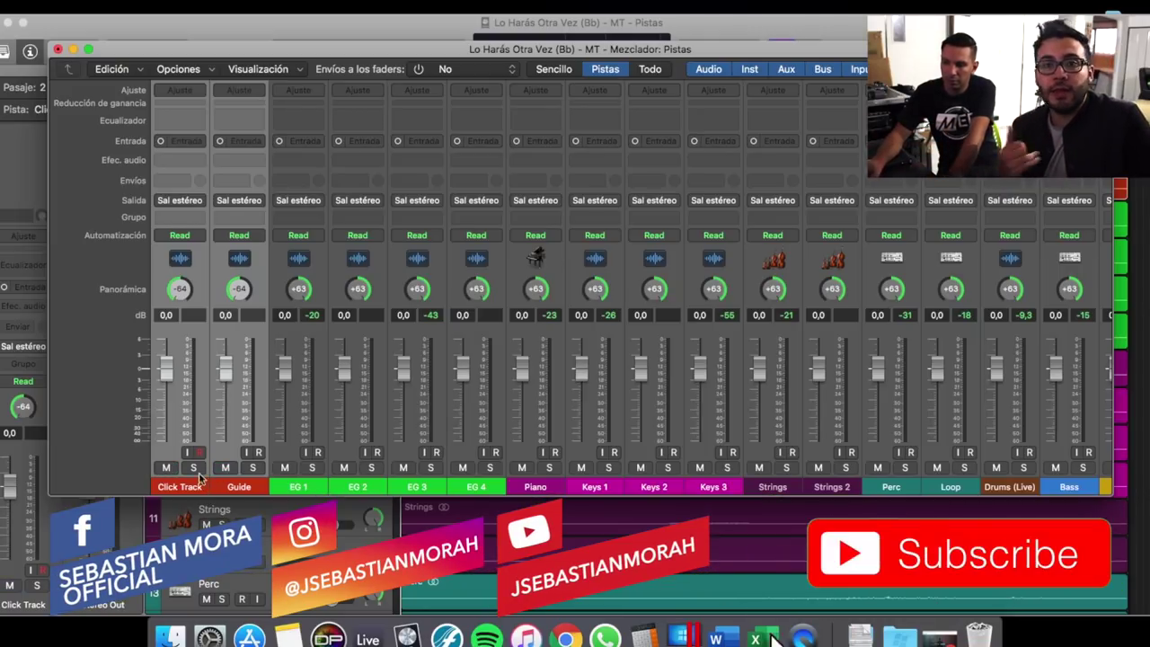
left_click(285, 468)
left_click(340, 471)
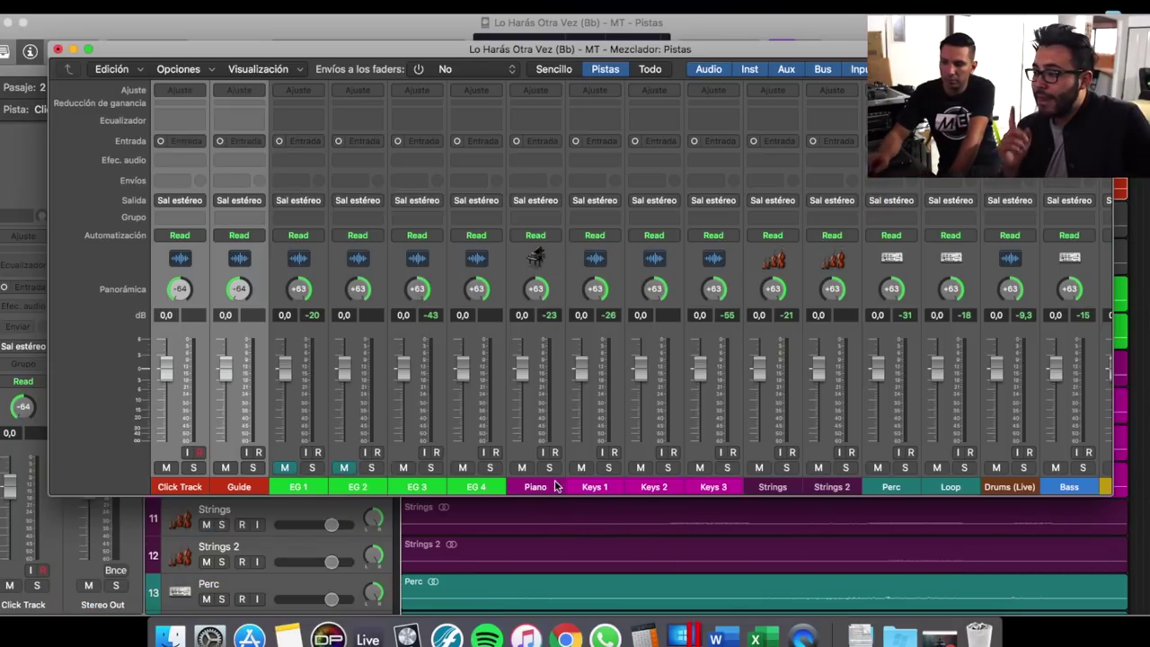
left_click(522, 468)
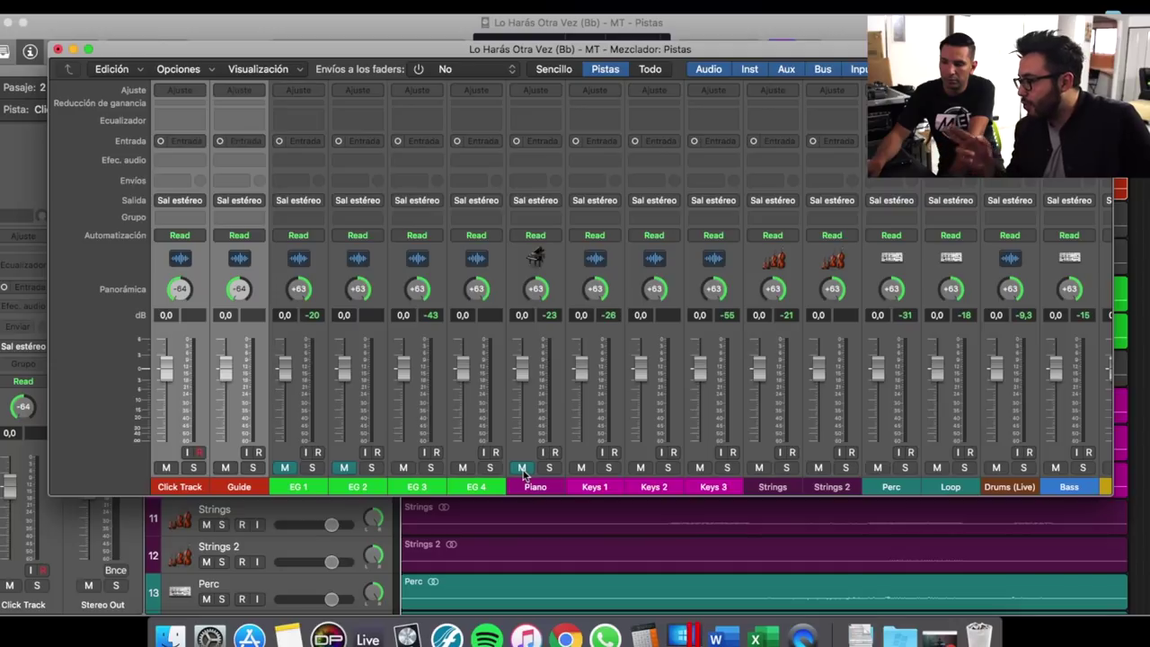
Step: Mute the Drums (Live) and Bass channels in the mixer
scroll(524, 474, "right", 3)
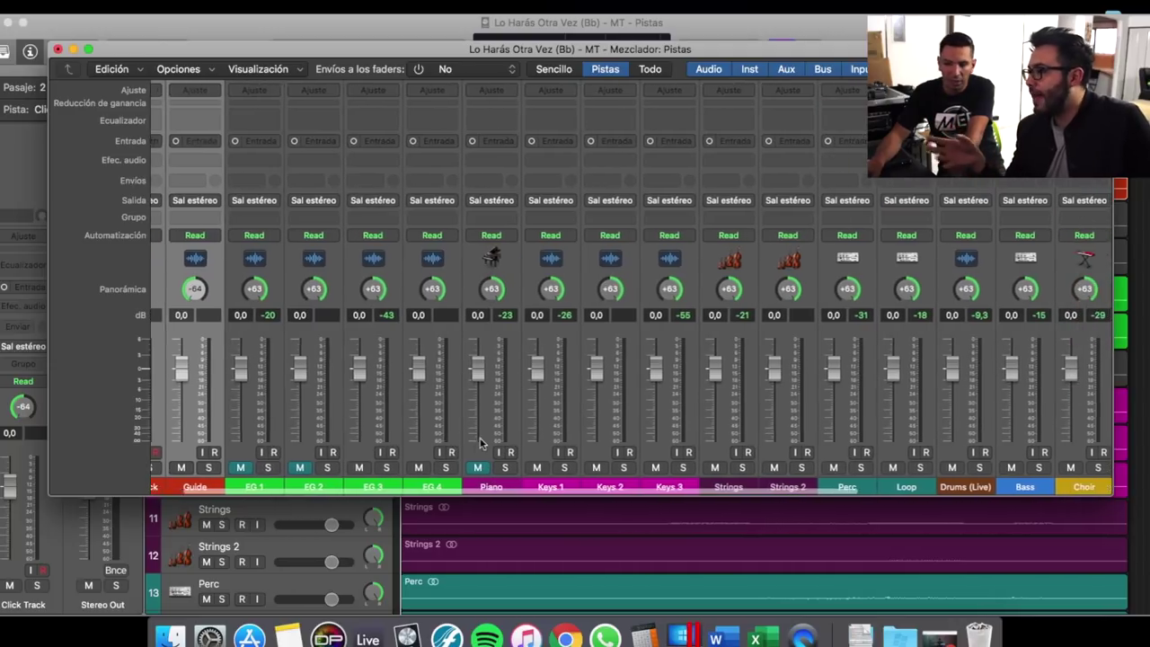
scroll(481, 442, "right", 4)
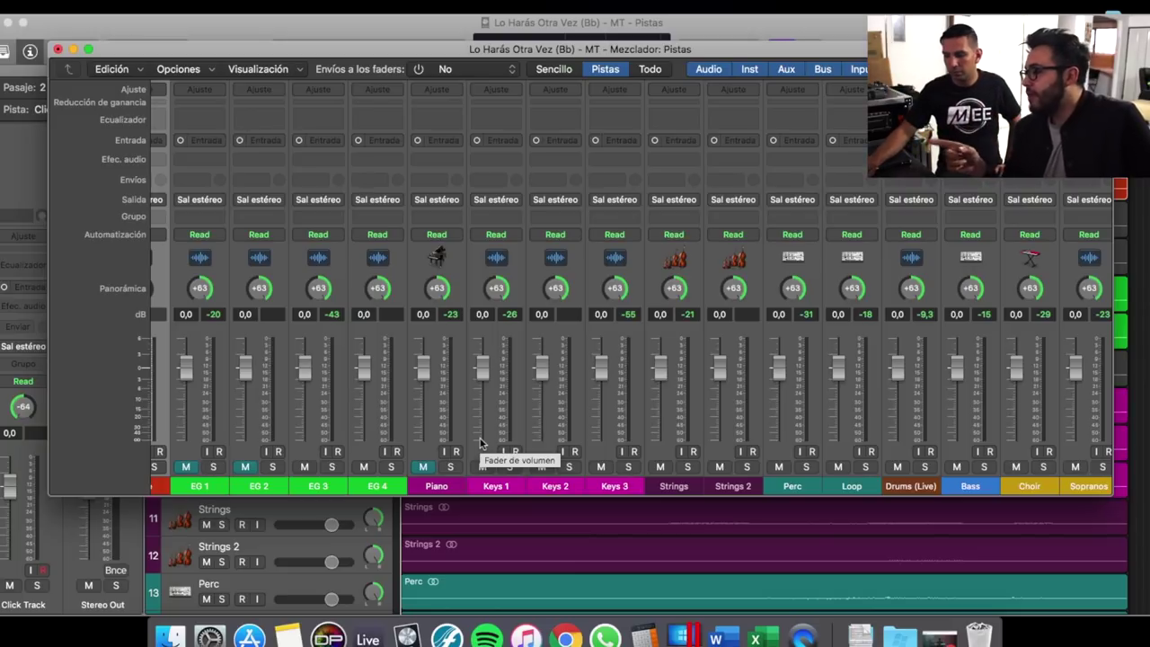
scroll(481, 442, "right", 15)
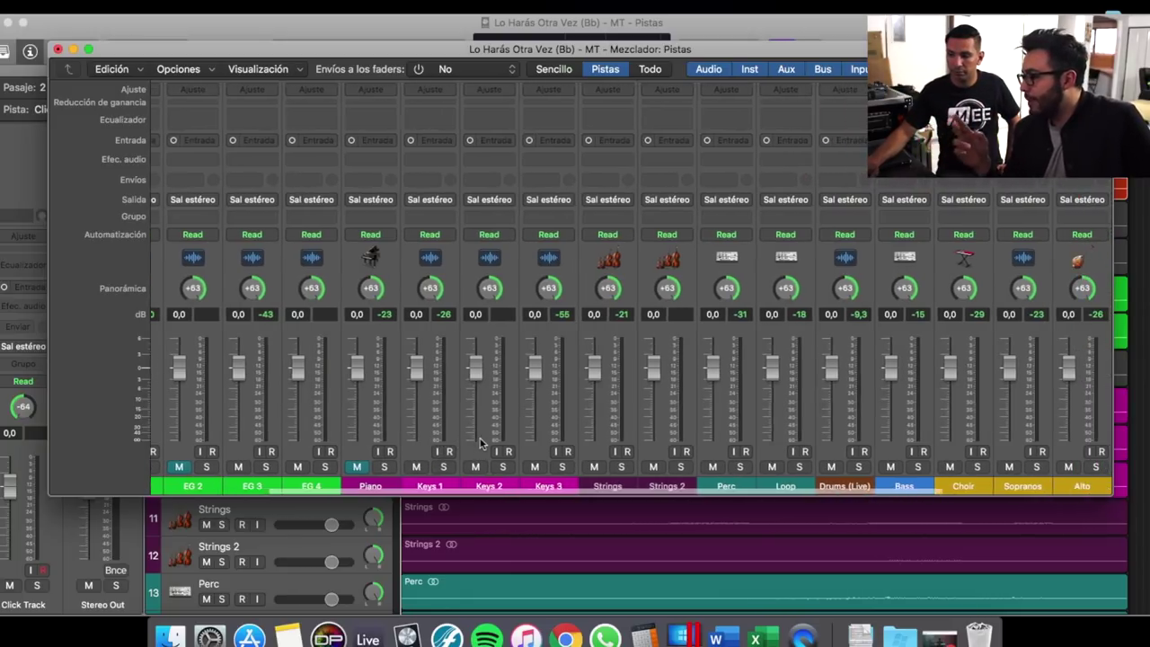
scroll(480, 442, "right", 4)
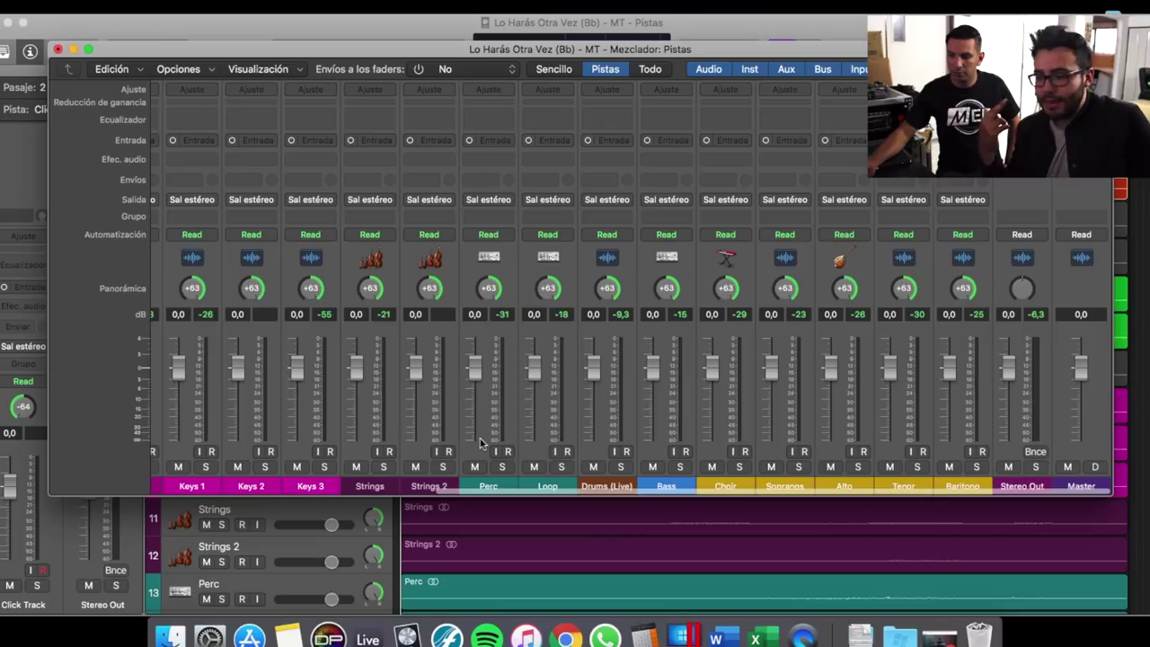
left_click(592, 467)
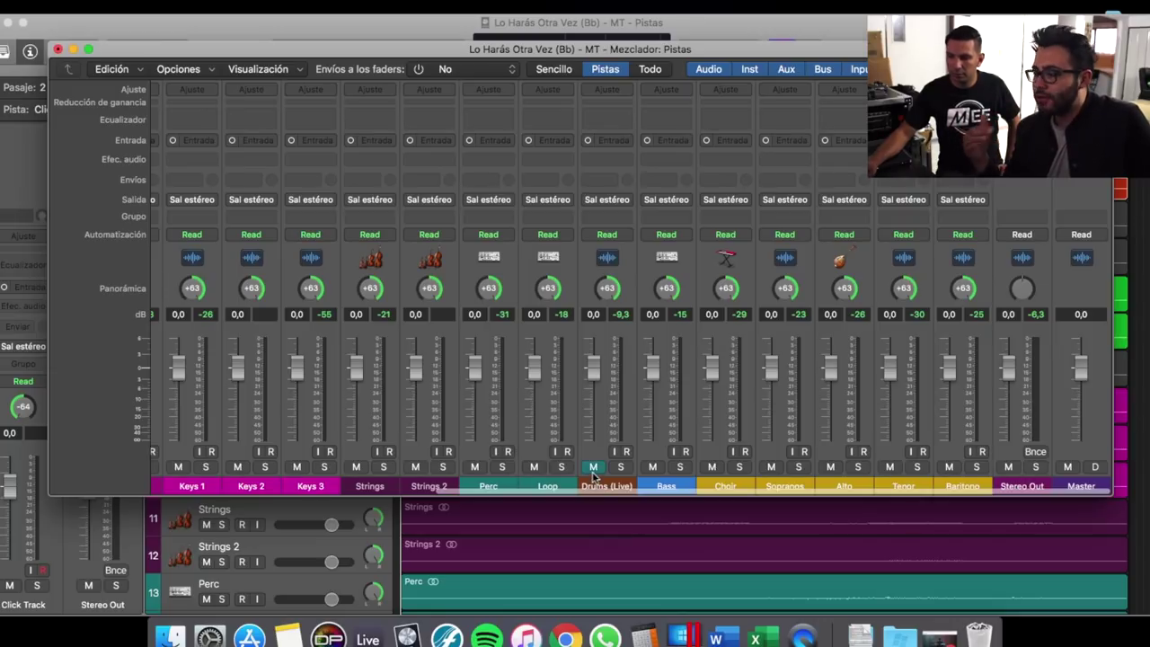
scroll(592, 476, "left", 1)
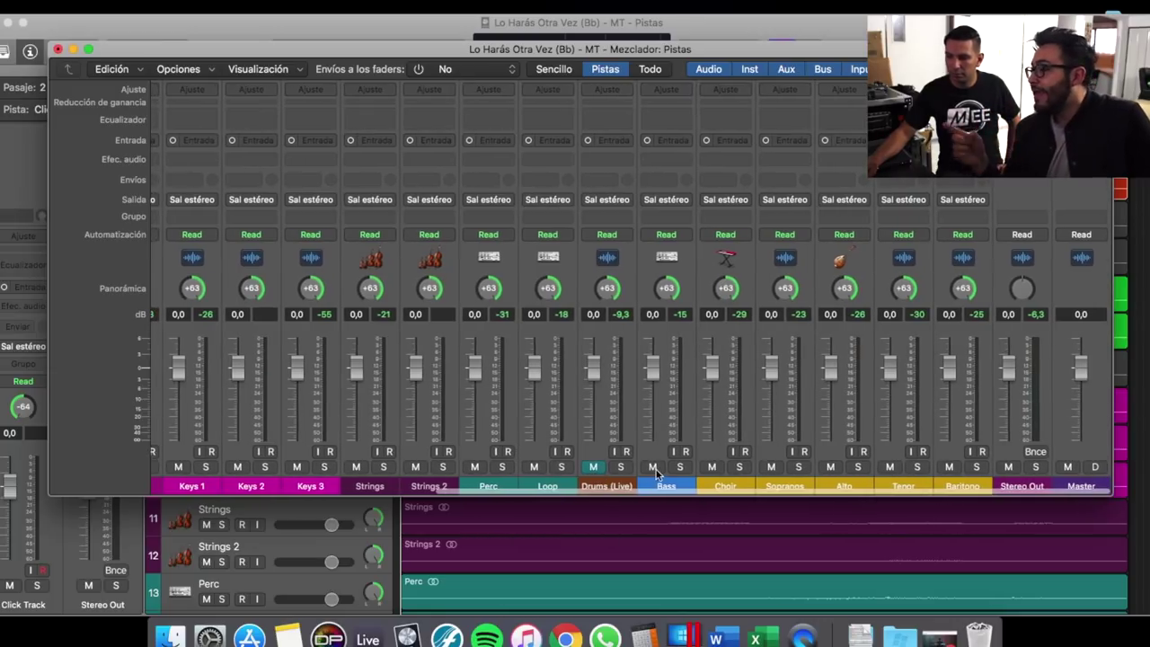
left_click(653, 468)
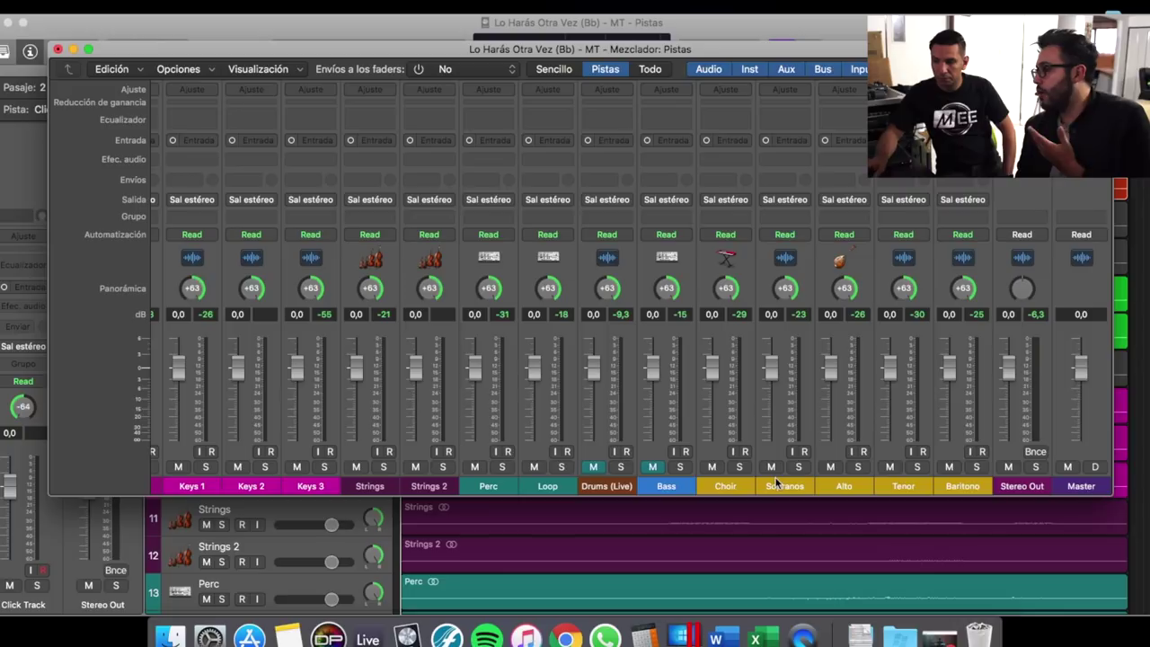
Step: Mute the vocal channels Choir, Sopranos, Alto, Tenor and Baritono
left_click(711, 467)
left_click(772, 467)
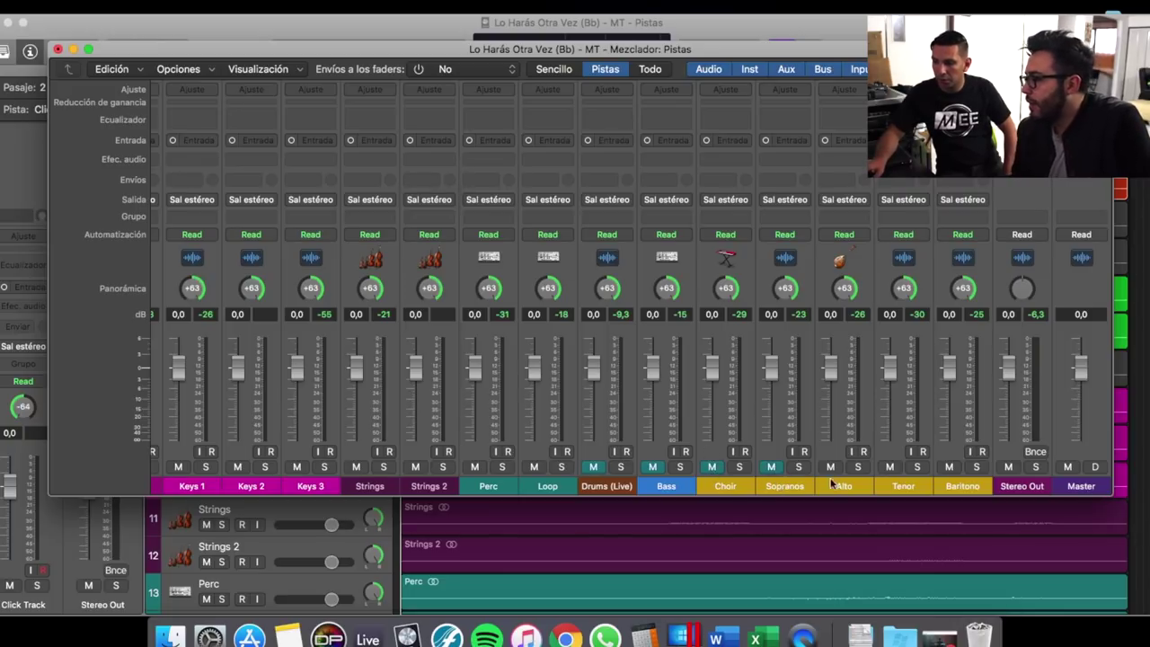
left_click(889, 467)
left_click(948, 467)
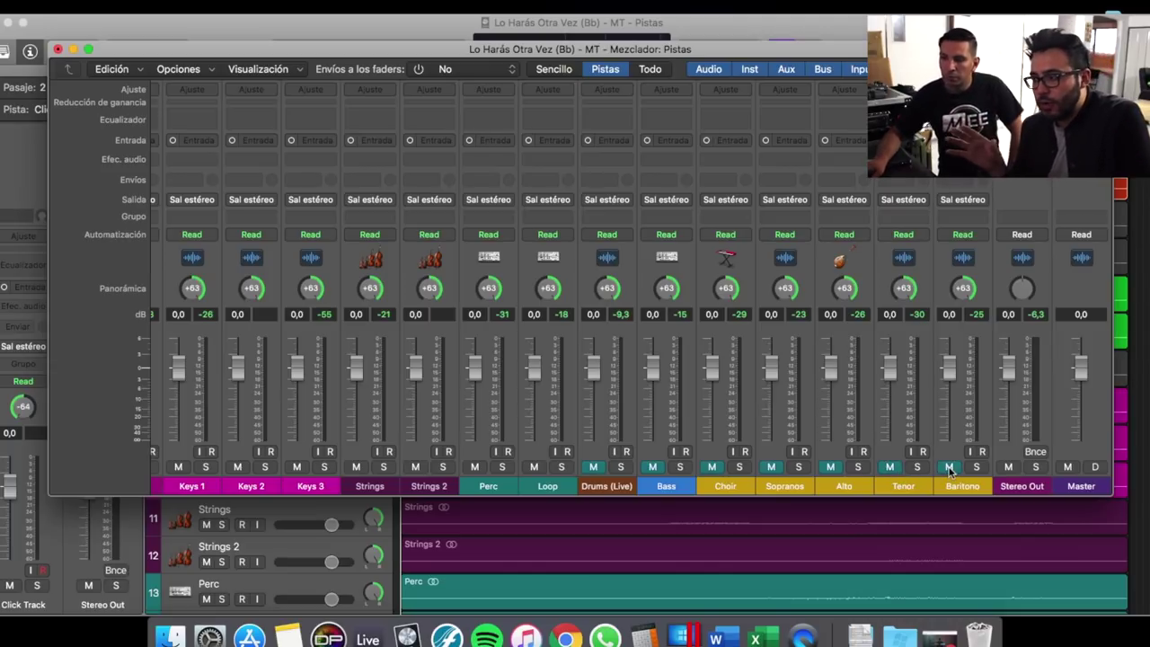
Step: Play the session and lower the Click Track and Guide volume to -16.0 dB
scroll(949, 467, "left", 10)
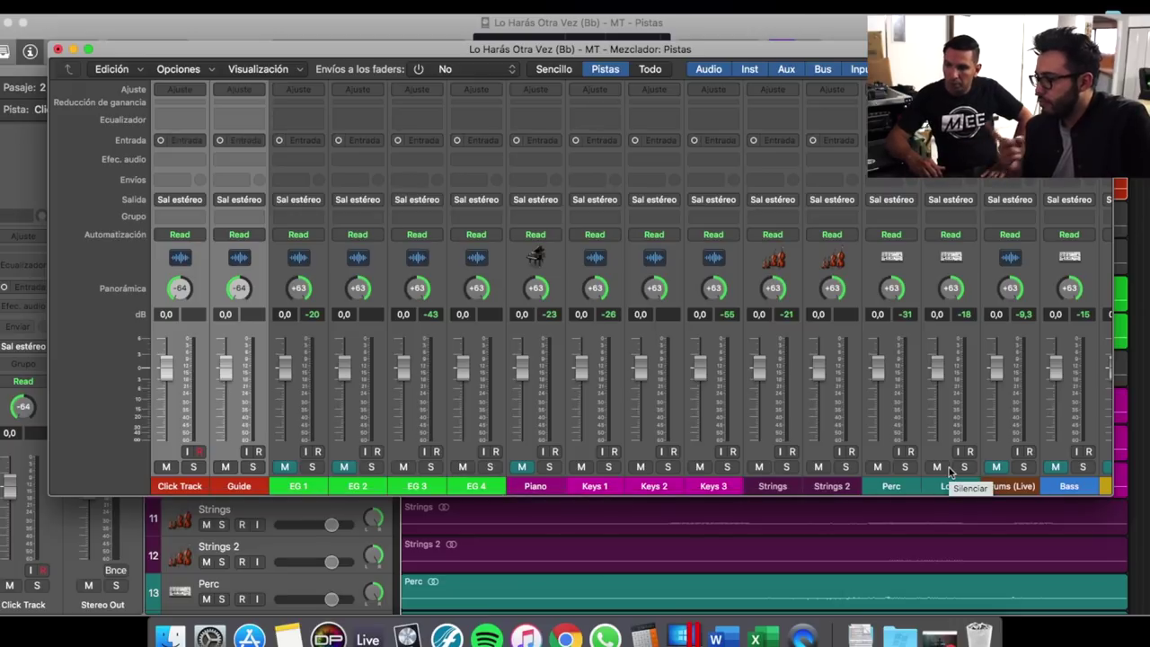
key("space")
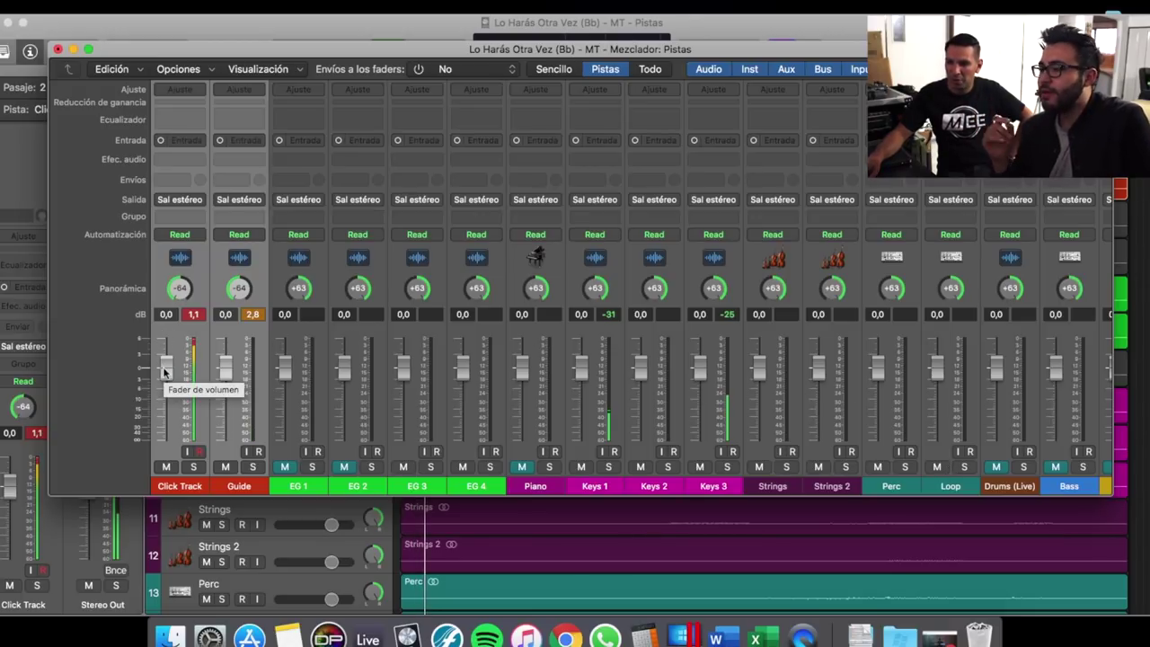
left_click_drag(166, 367, 166, 409)
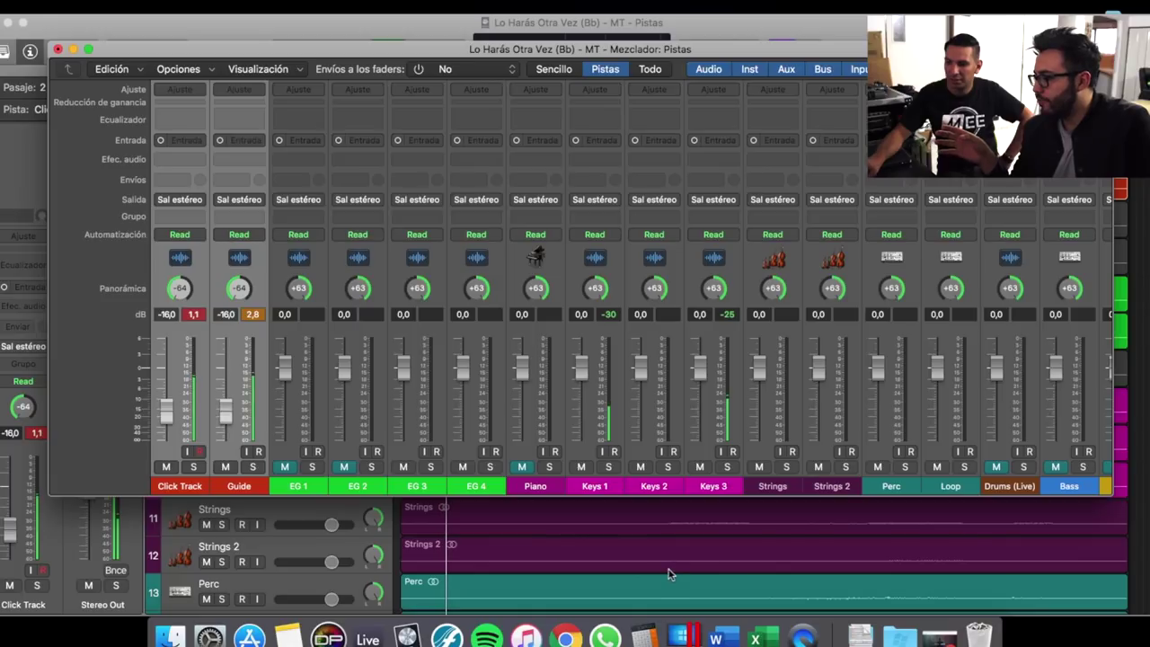
Step: Close the mixer, listen to the mix from about bar 90, stop playback and look through the track list
key("x")
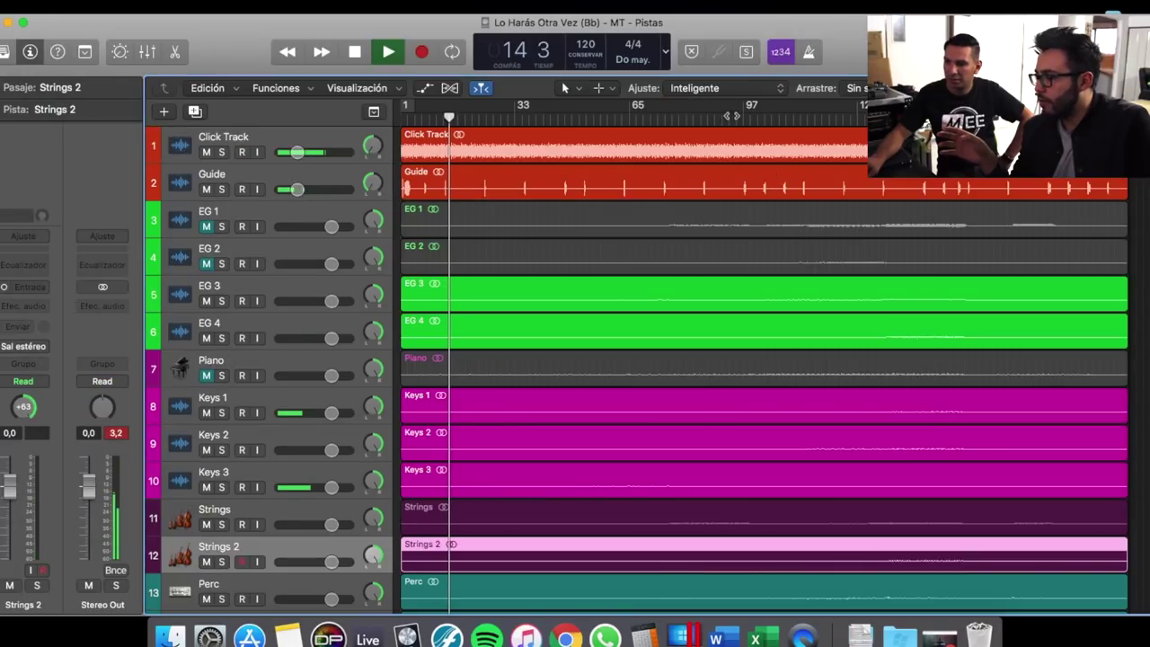
left_click(722, 115)
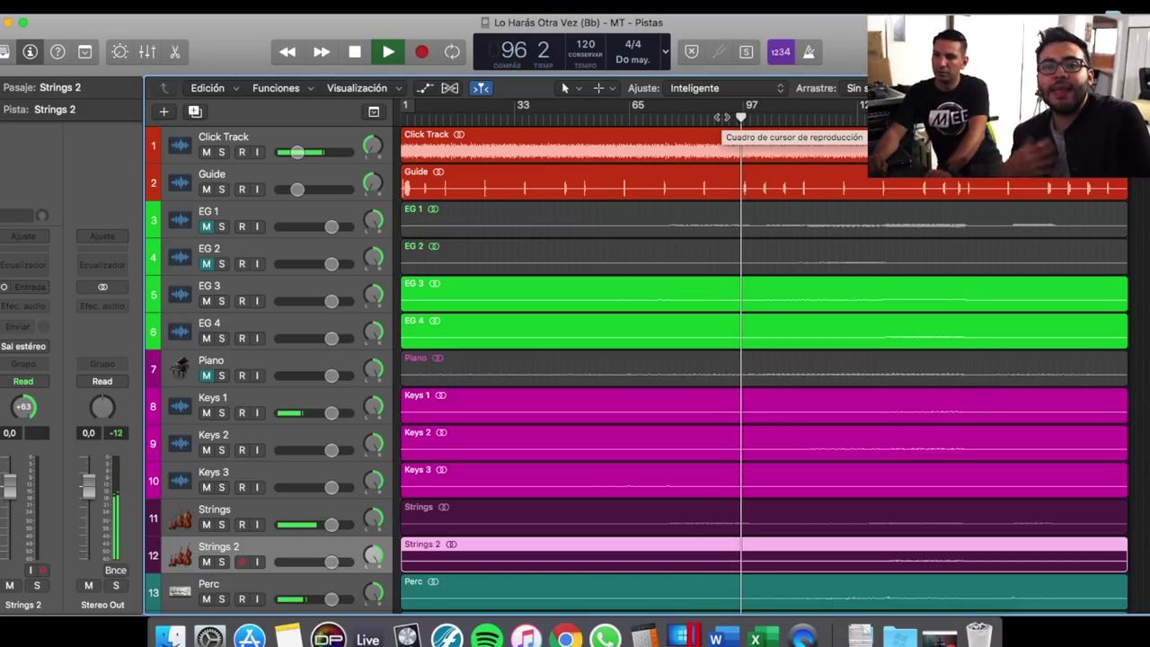
key("space")
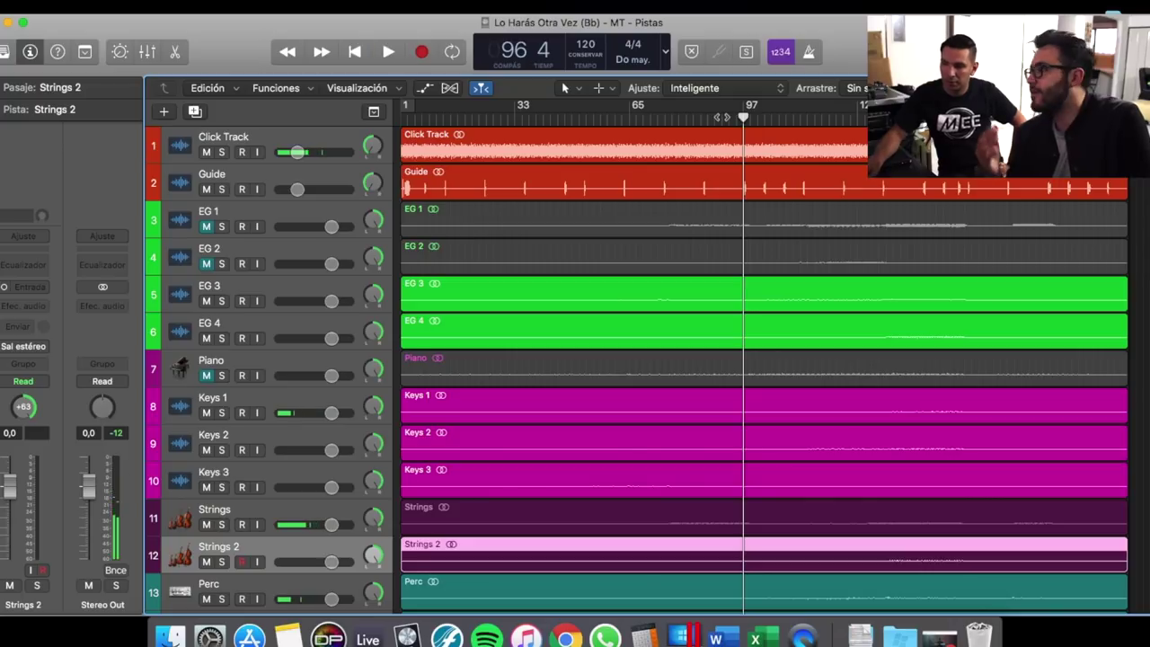
scroll(854, 264, "down", 5)
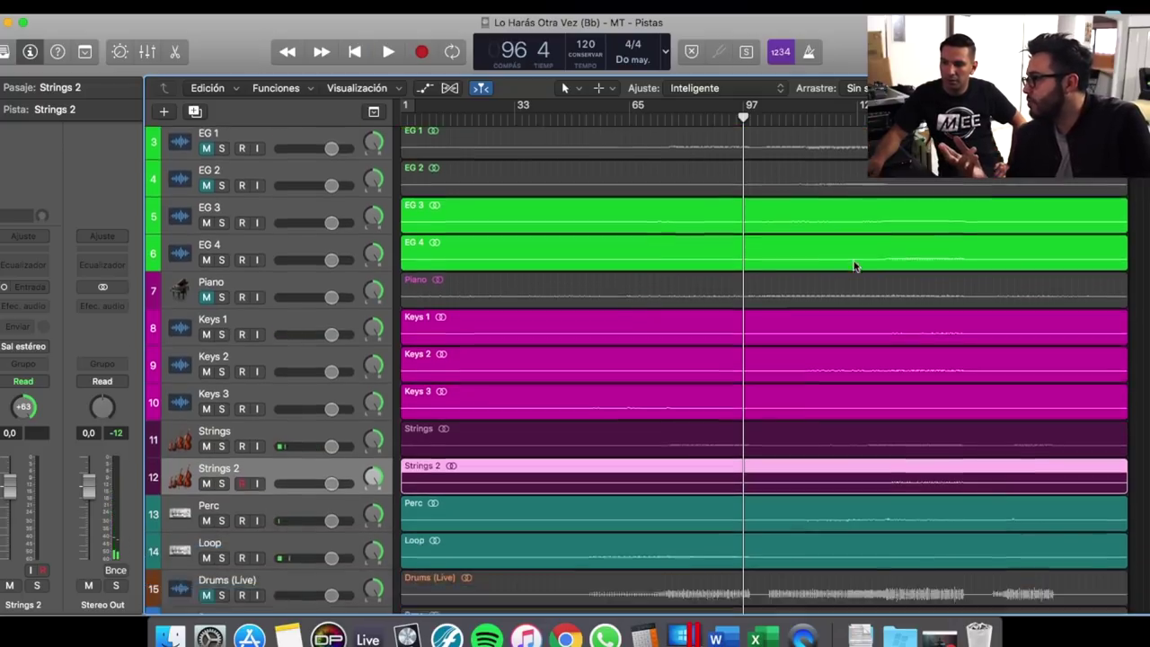
scroll(853, 260, "down", 5)
scroll(853, 260, "up", 8)
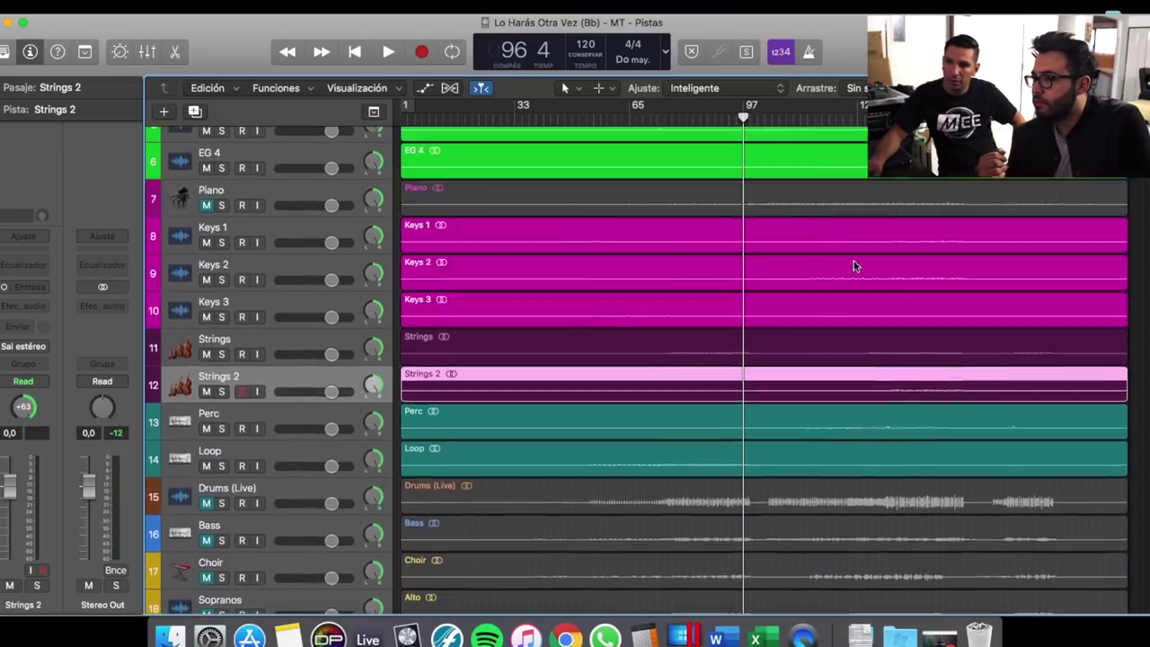
Step: Start a bounce of the whole project as MP3 with a stereo bit rate of 320 kbps
left_click(96, 3)
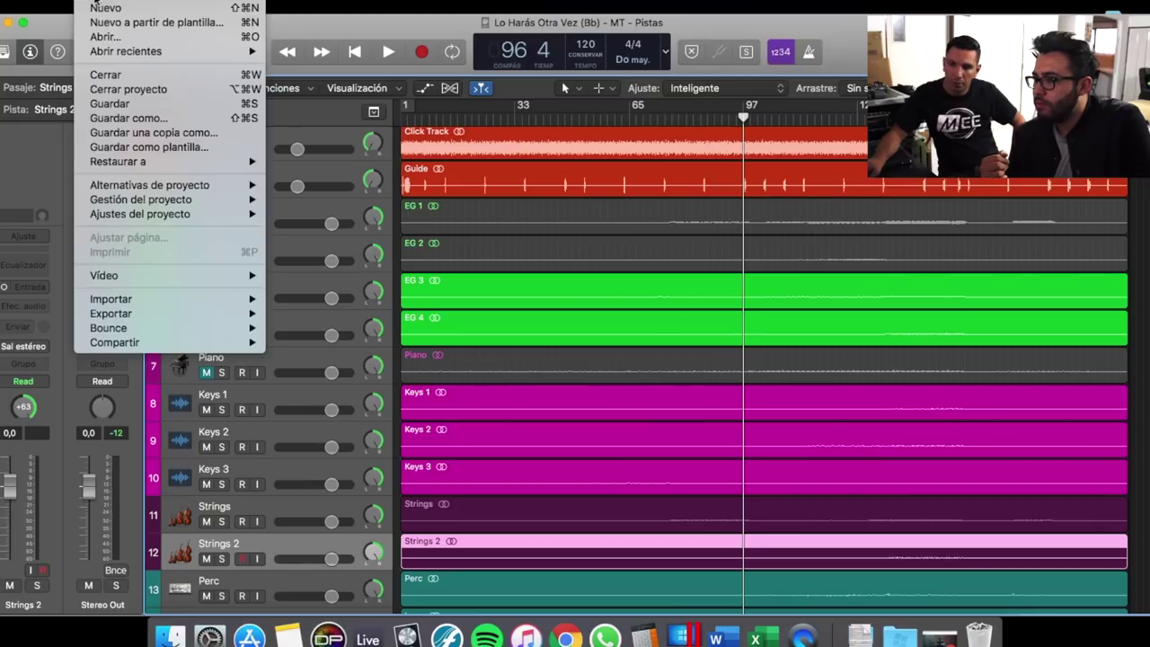
mouse_move(143, 330)
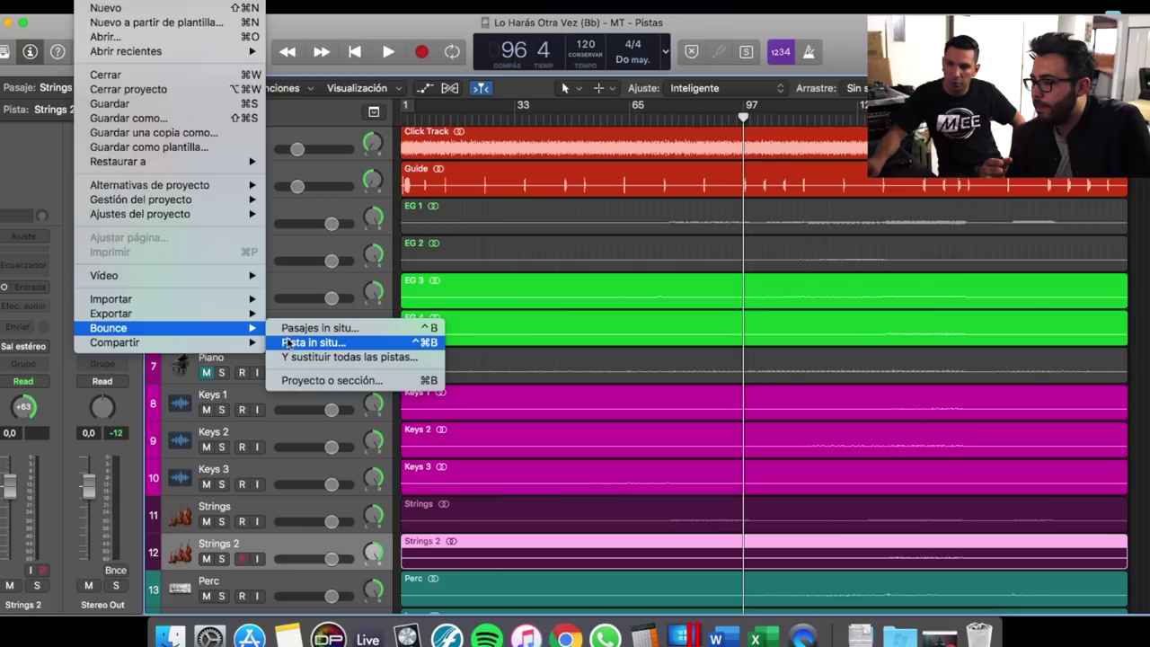
left_click(312, 382)
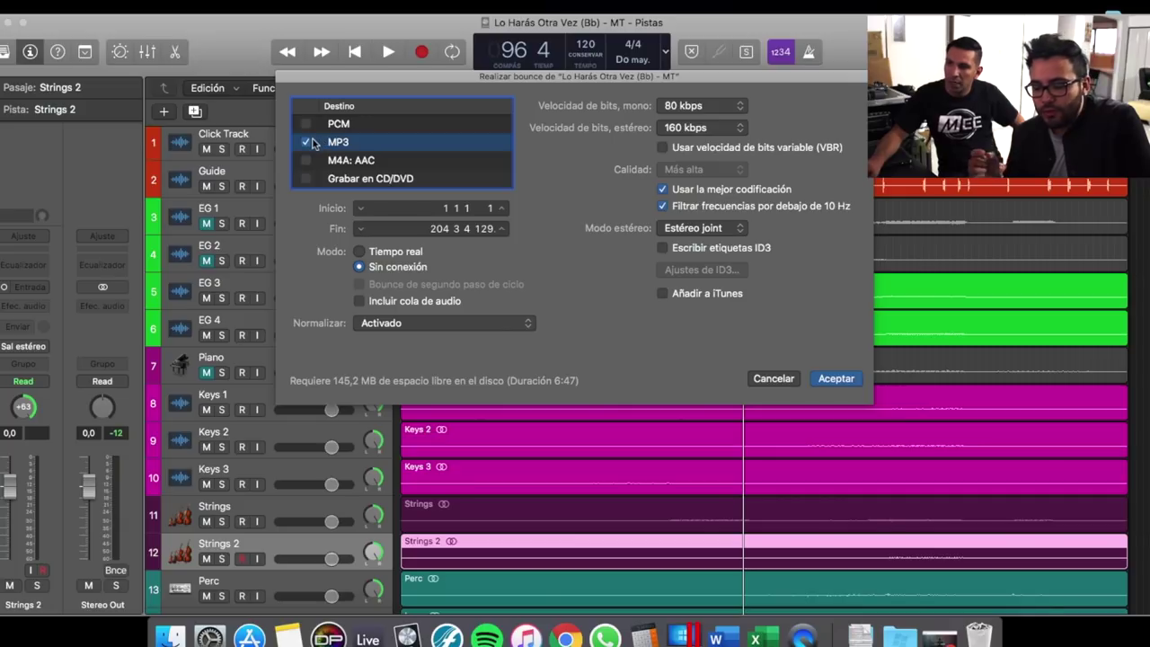
left_click(740, 131)
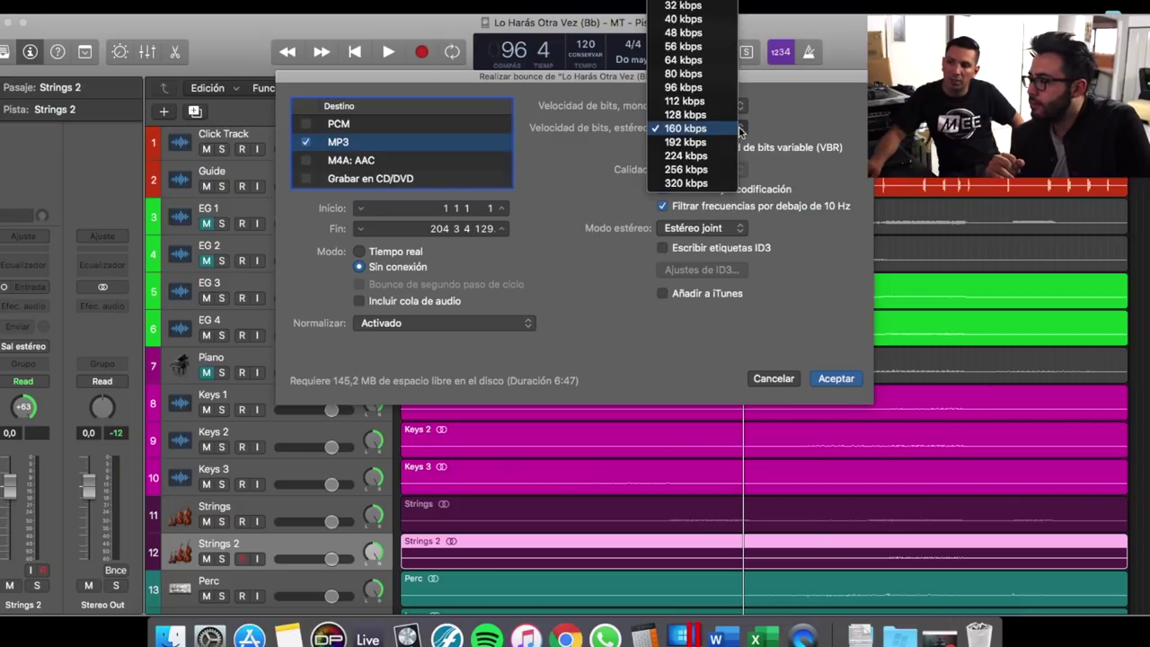
left_click(686, 183)
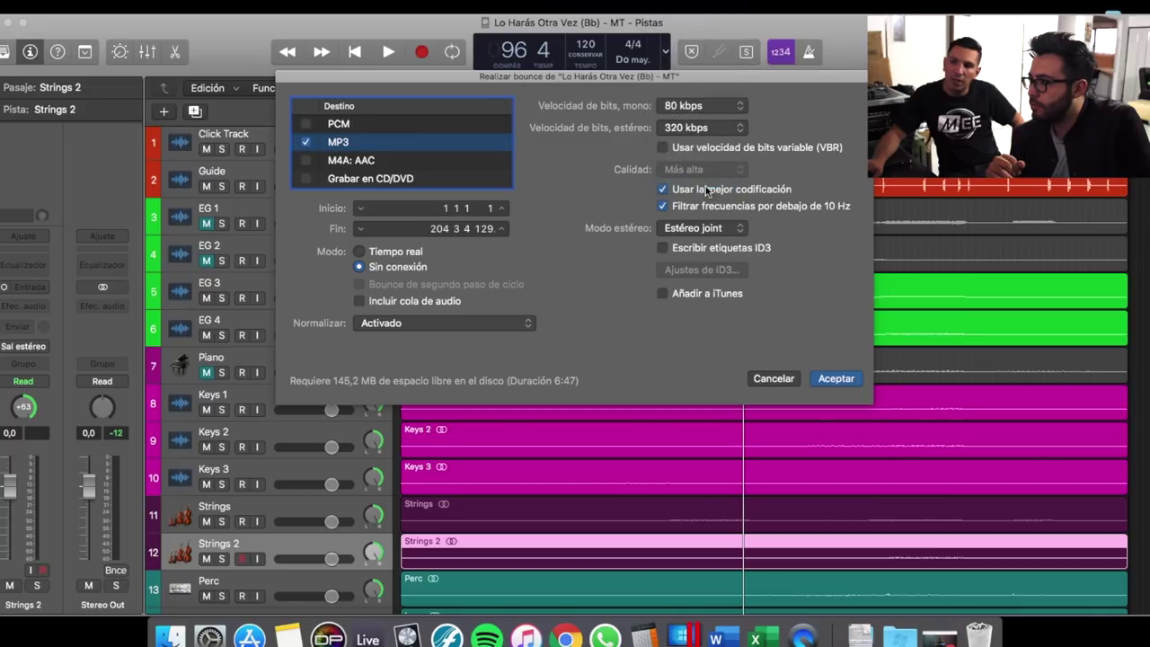
left_click(317, 178)
left_click(310, 139)
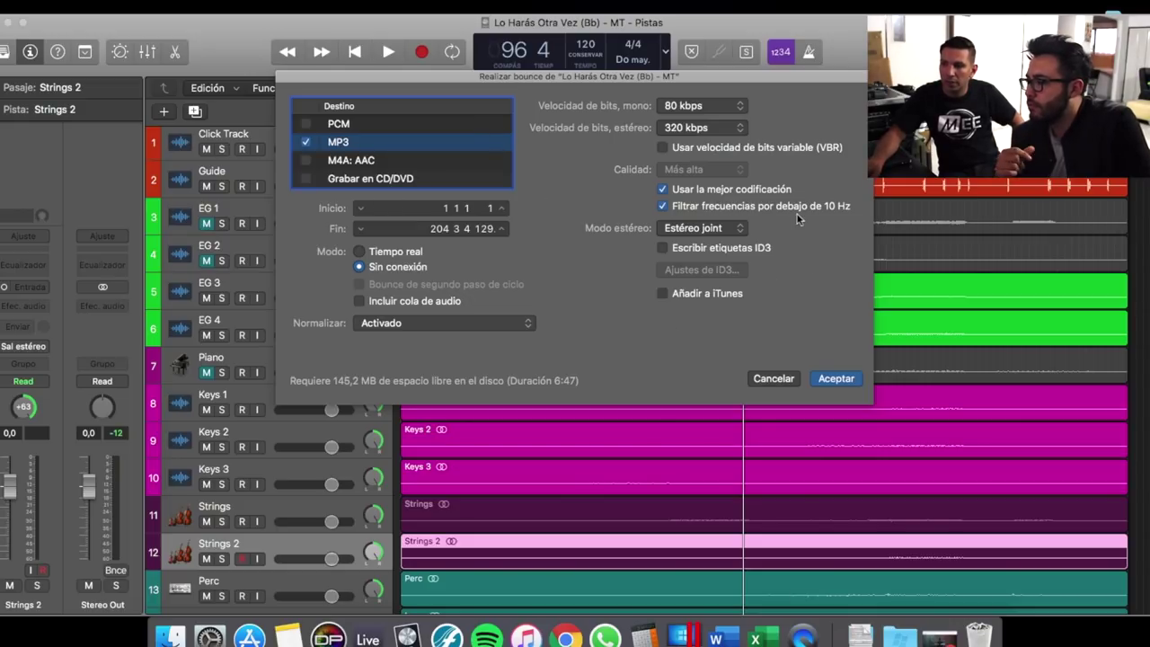
left_click(742, 108)
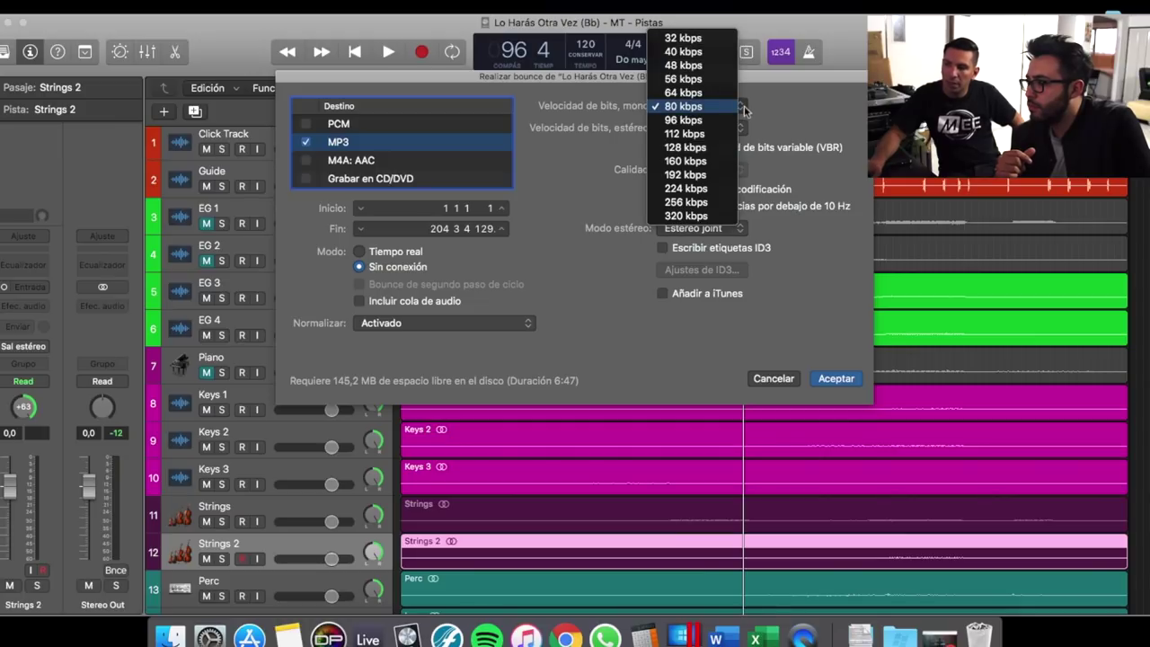
left_click(786, 117)
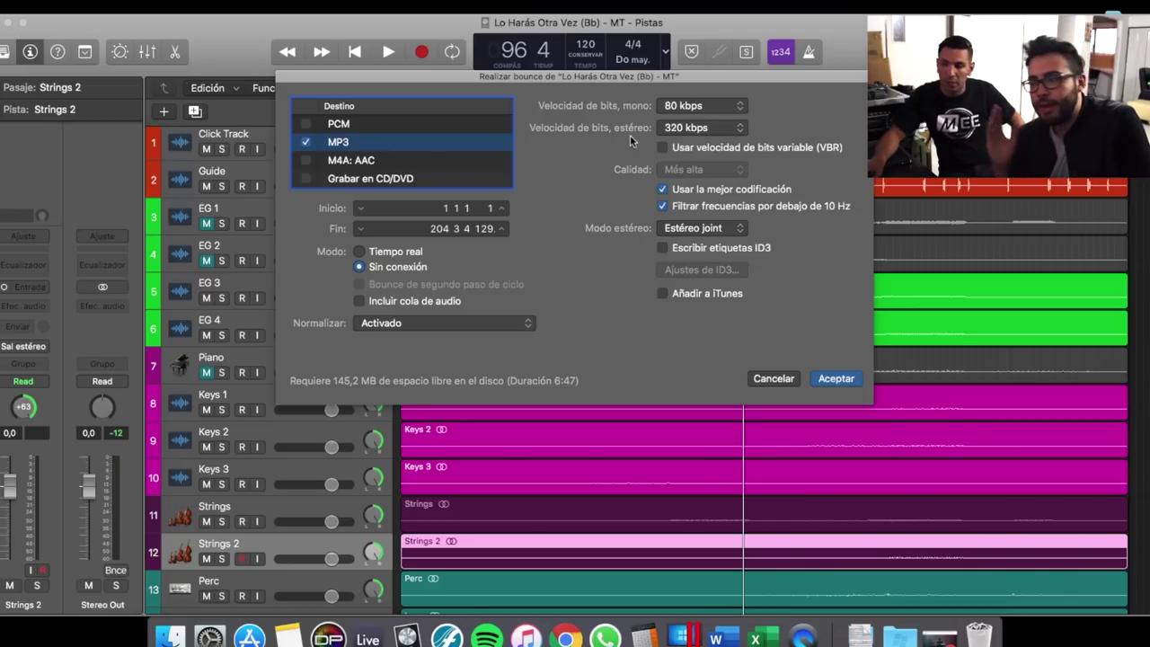
Step: Accept the bounce settings, name the file "Lo Harás Otra Vez (Bb) - MT ppp", and bounce it to the Desktop (Escritorio)
left_click(837, 379)
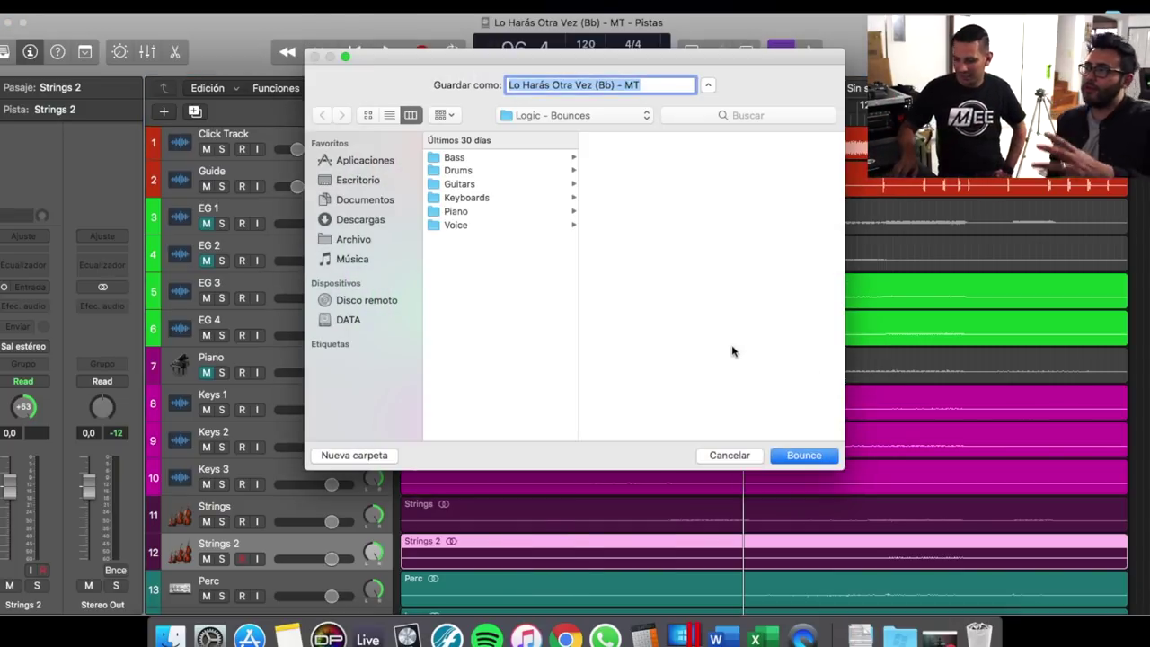
key("Right")
type("ppp")
key("super+shift+d")
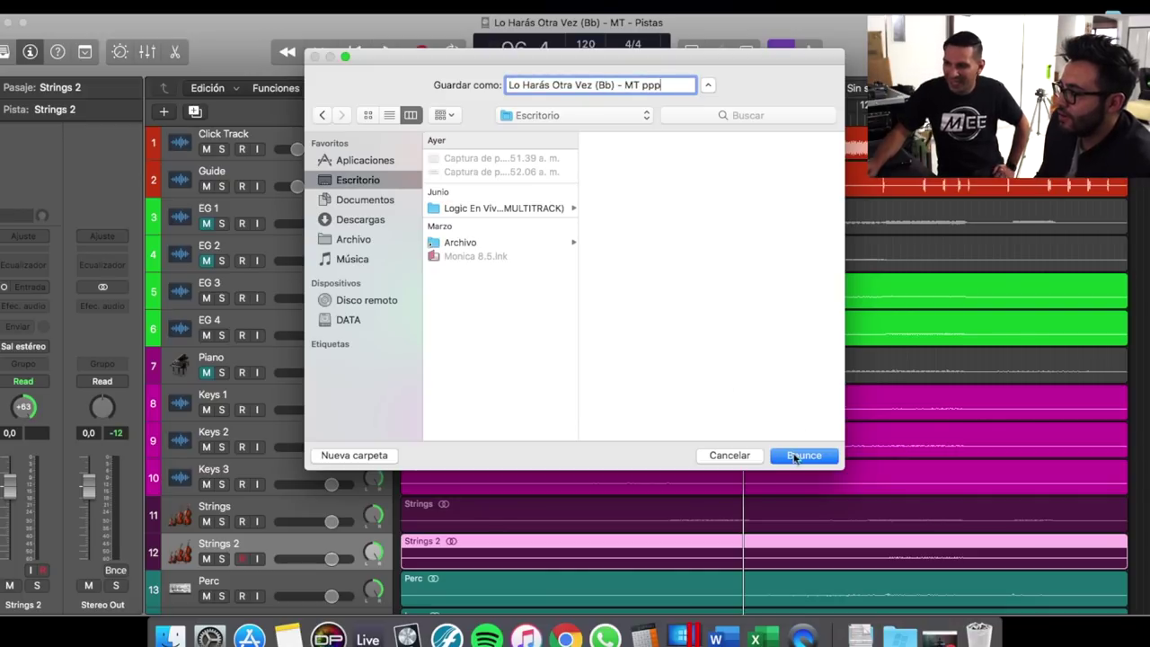
left_click(818, 461)
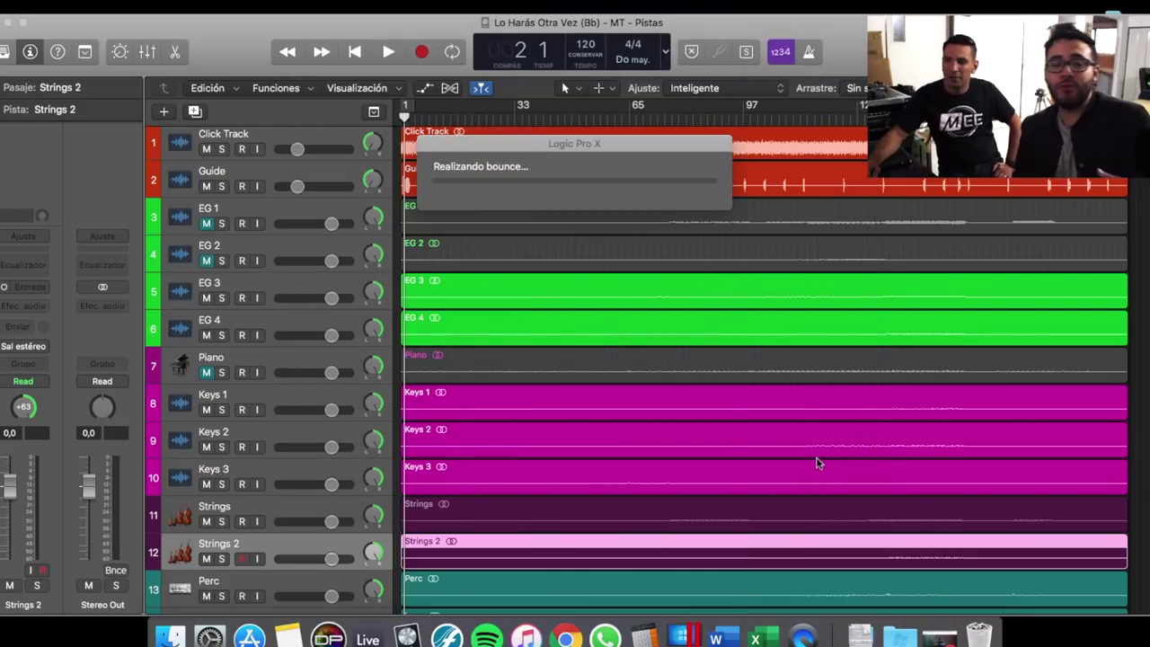